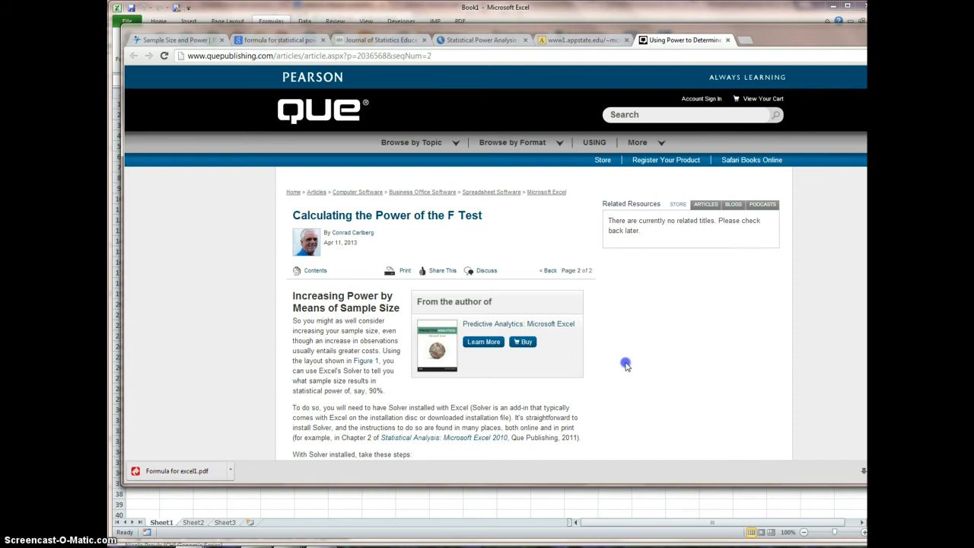
Step: Read the article's note that Solver must be installed, highlight the word "Solver", and switch to the Excel workbook
{"action": "scroll", "coordinate": [626, 365], "scroll_direction": "down", "scroll_amount": 3}
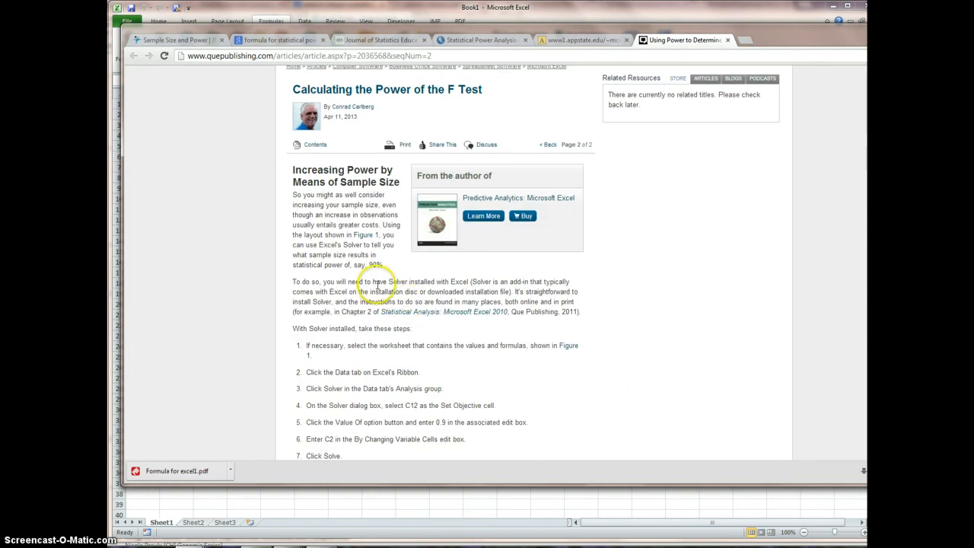
{"action": "mouse_move", "coordinate": [389, 281]}
{"action": "left_mouse_down"}
{"action": "mouse_move", "coordinate": [433, 281]}
{"action": "mouse_move", "coordinate": [406, 282]}
{"action": "left_mouse_up"}
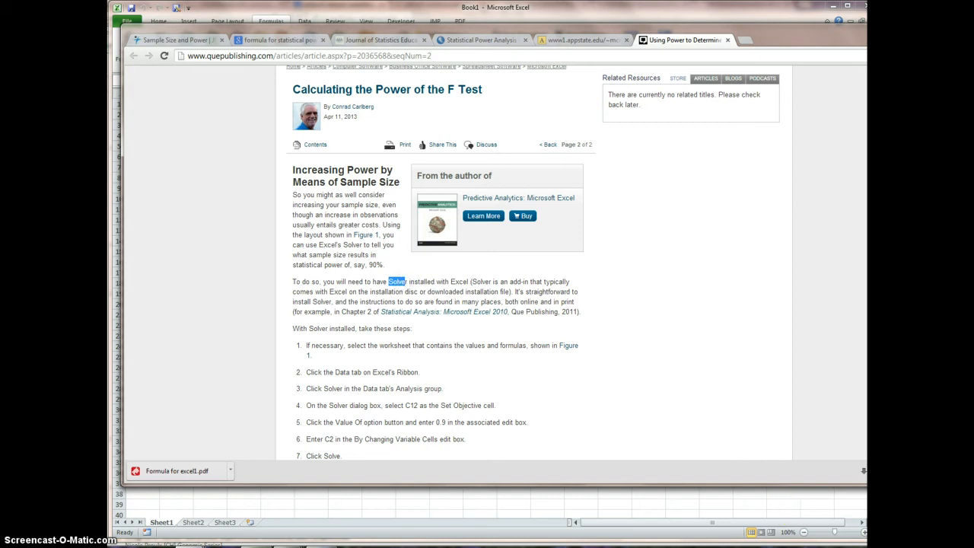
{"action": "left_click", "coordinate": [835, 545]}
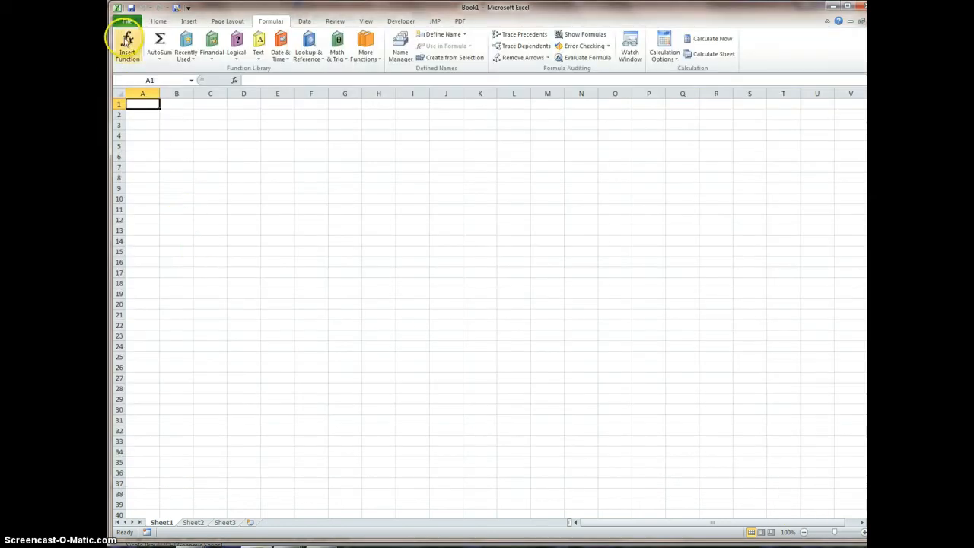
Step: Check in the Excel add-in settings whether the Solver Add-in is enabled, leaving the add-in selection as it is
{"action": "left_click", "coordinate": [127, 22]}
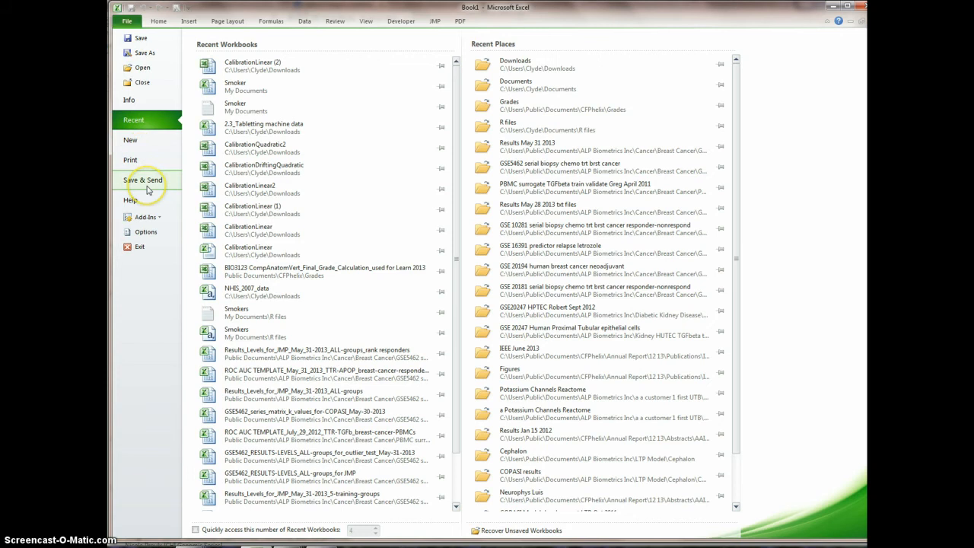
{"action": "left_click", "coordinate": [146, 232]}
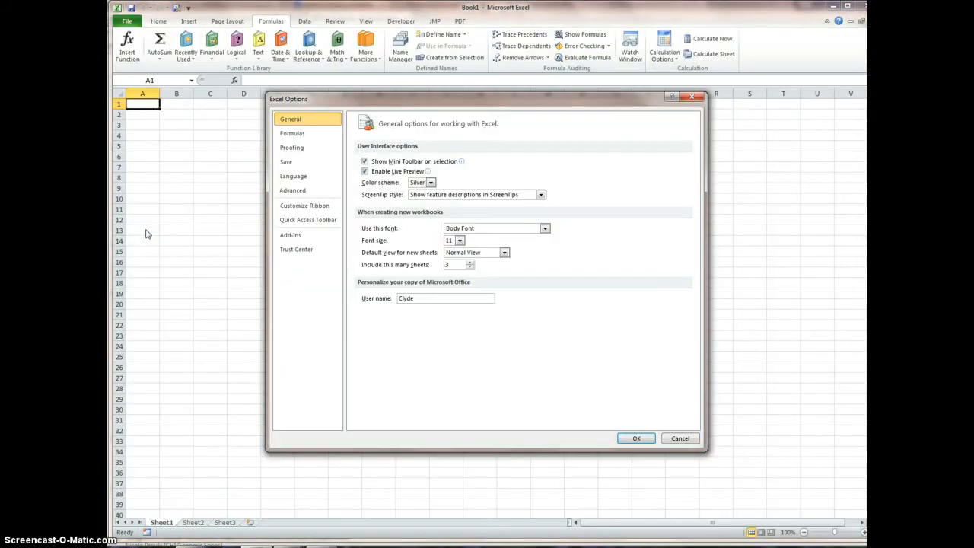
{"action": "left_click", "coordinate": [290, 237]}
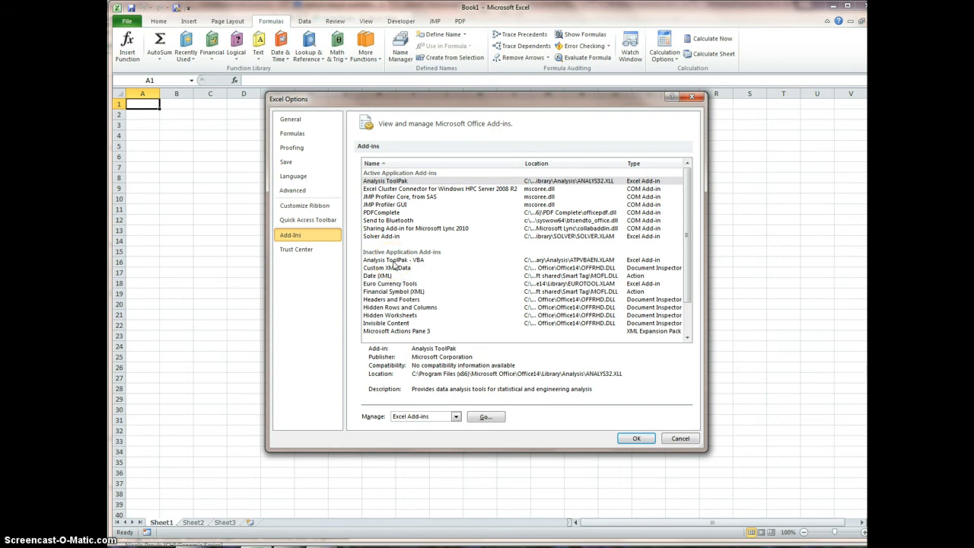
{"action": "left_click", "coordinate": [391, 237]}
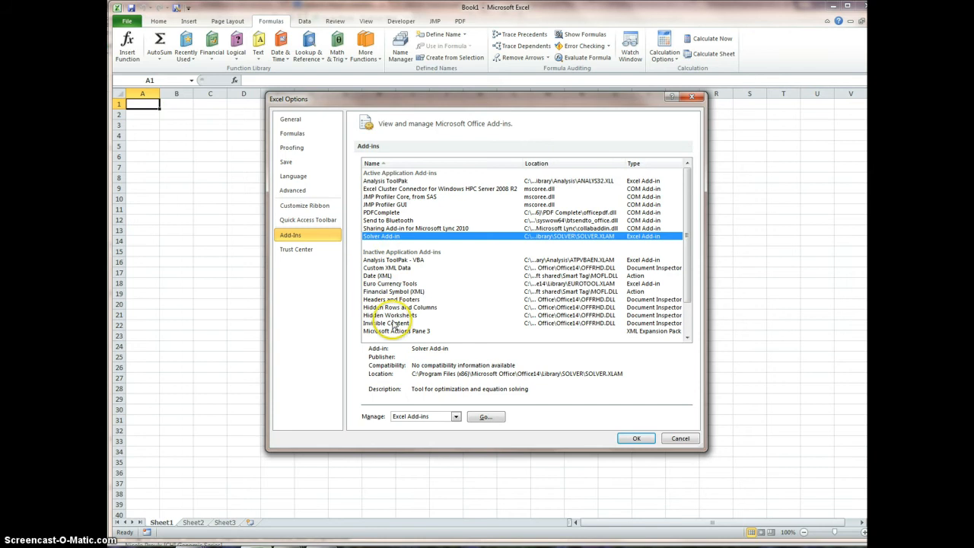
{"action": "left_click", "coordinate": [487, 417]}
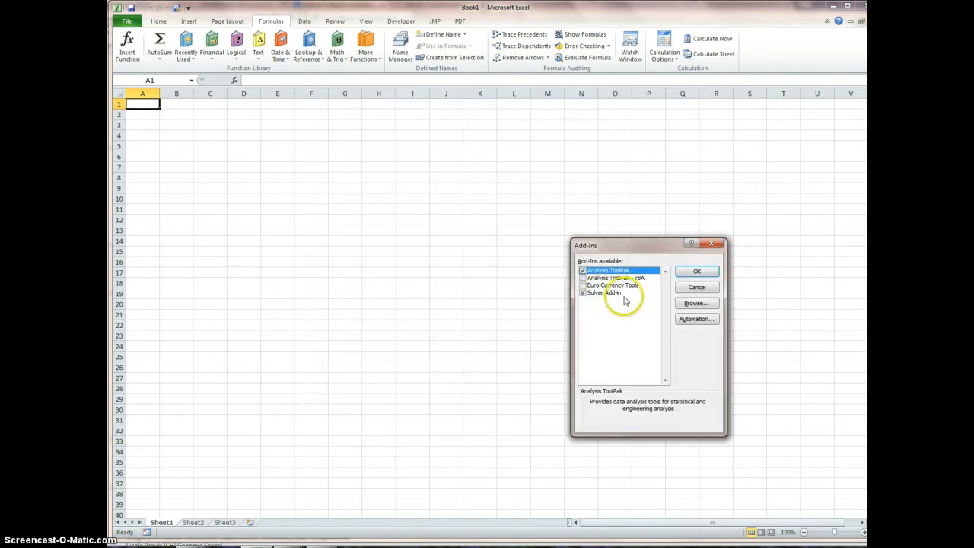
{"action": "left_click", "coordinate": [695, 291]}
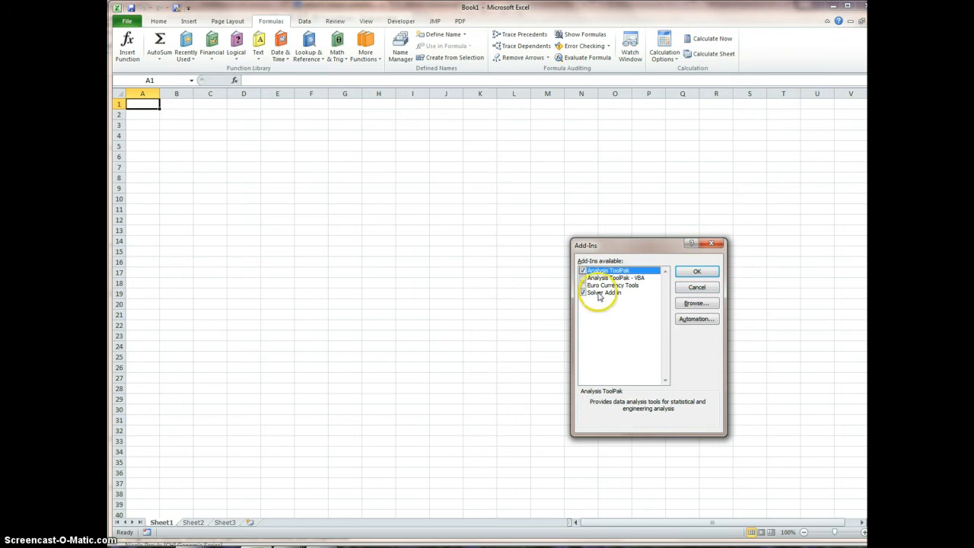
{"action": "left_click", "coordinate": [694, 291]}
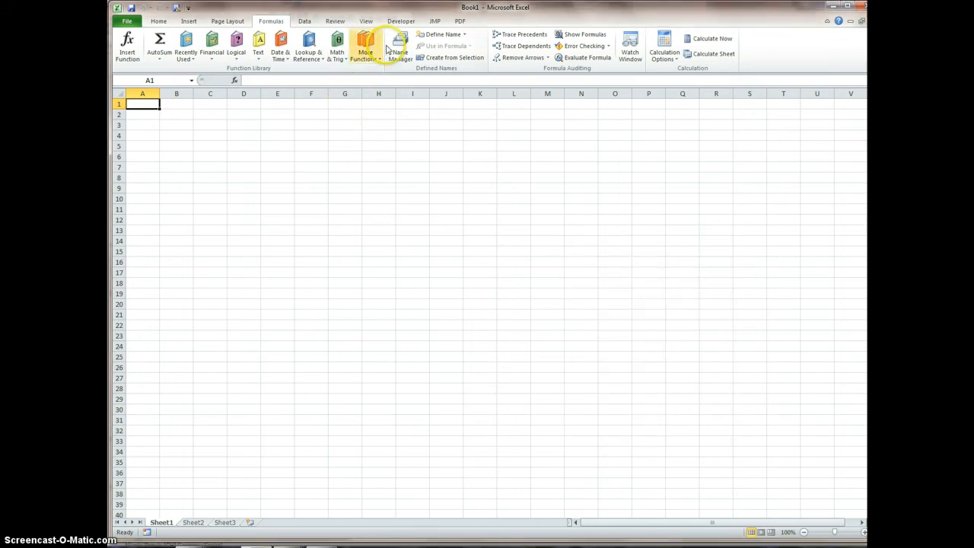
Step: Open the Solver Parameters dialog and move it over the first columns of the empty worksheet
{"action": "left_click", "coordinate": [158, 21]}
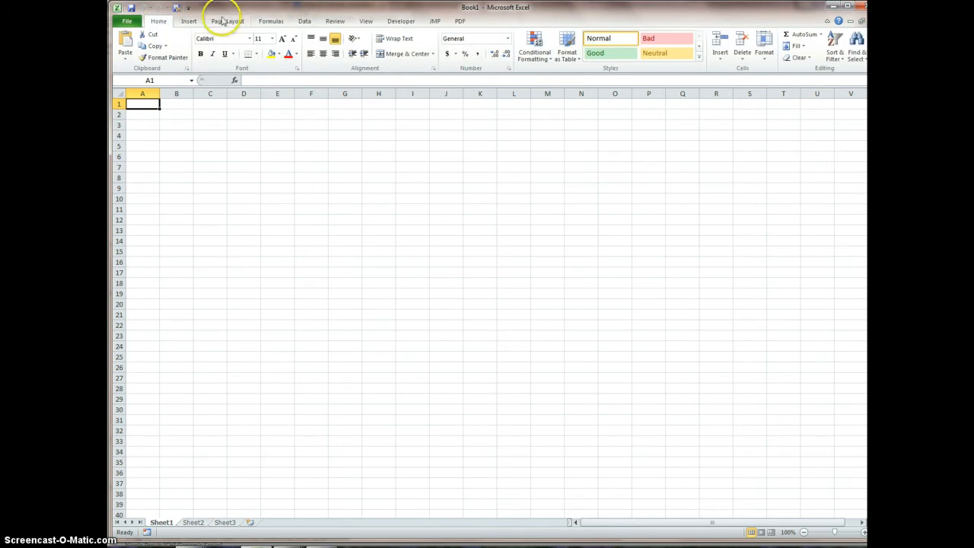
{"action": "left_click", "coordinate": [304, 23]}
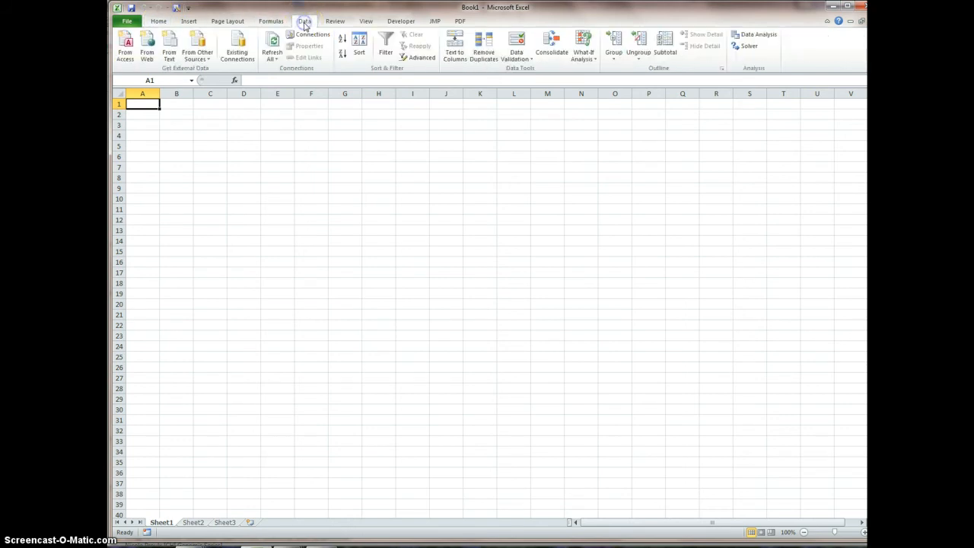
{"action": "left_click", "coordinate": [749, 47]}
{"action": "left_click", "coordinate": [750, 47]}
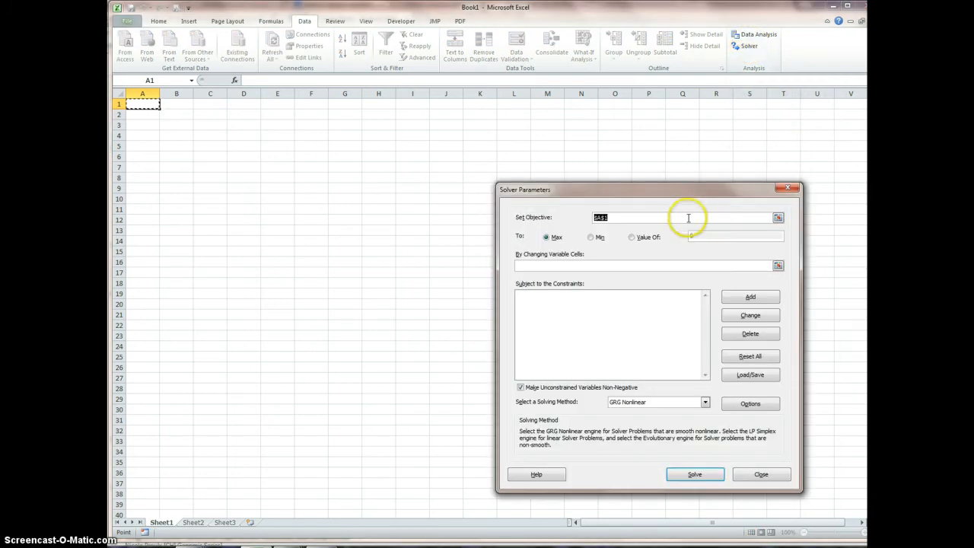
{"action": "left_click_drag", "start_coordinate": [670, 190], "coordinate": [288, 107]}
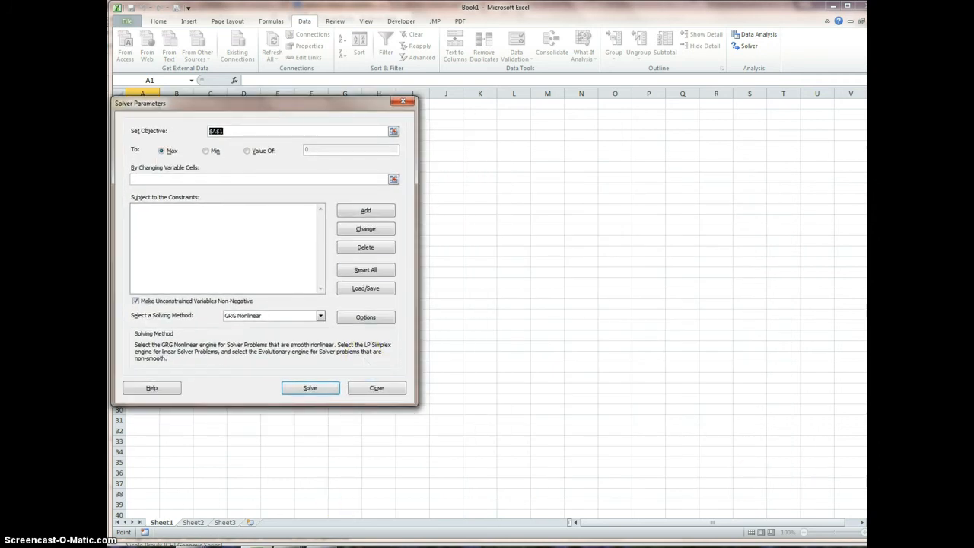
Step: Bring back the browser article, fit its window beside the Solver dialog, and show the numbered Solver instructions
{"action": "left_click", "coordinate": [866, 413]}
{"action": "left_click", "coordinate": [682, 400]}
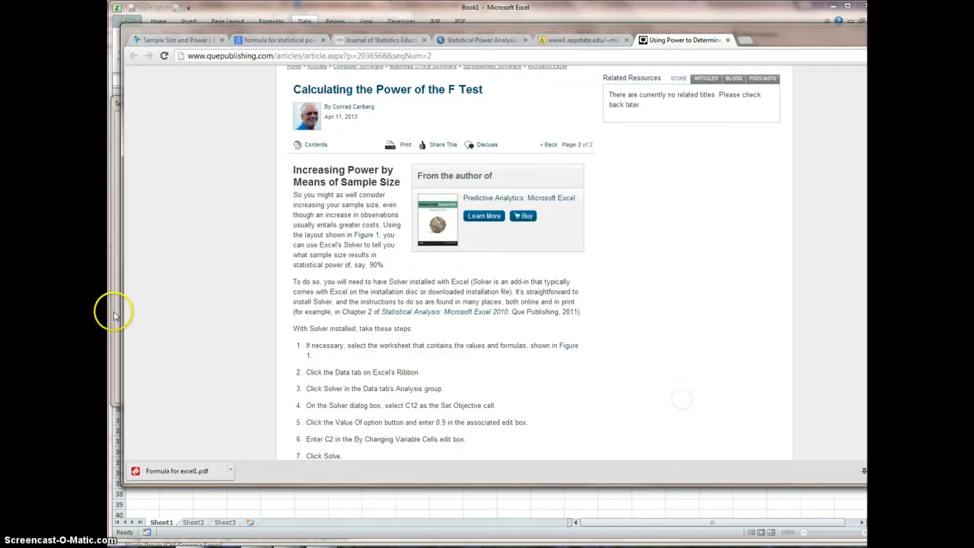
{"action": "left_click_drag", "start_coordinate": [120, 322], "coordinate": [418, 334]}
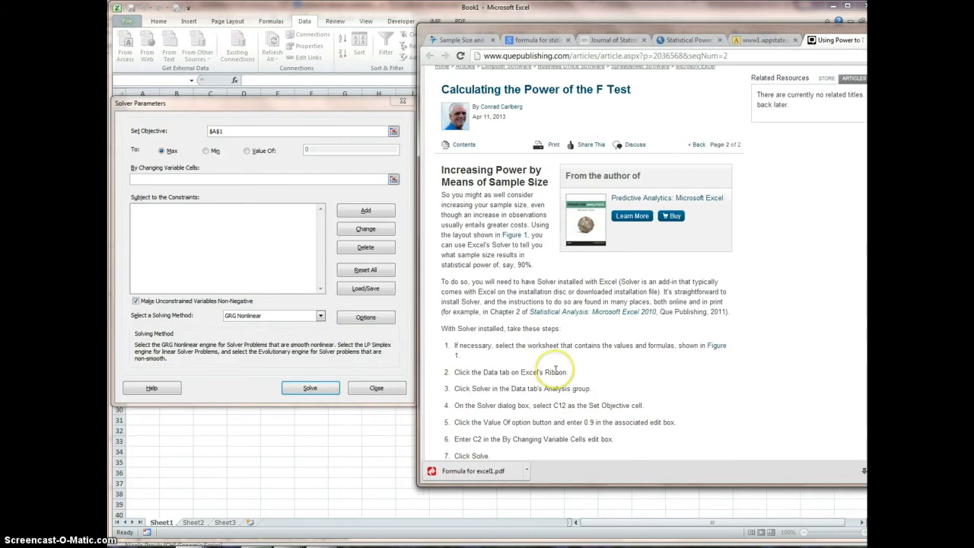
{"action": "scroll", "coordinate": [556, 370], "scroll_direction": "down", "scroll_amount": 3}
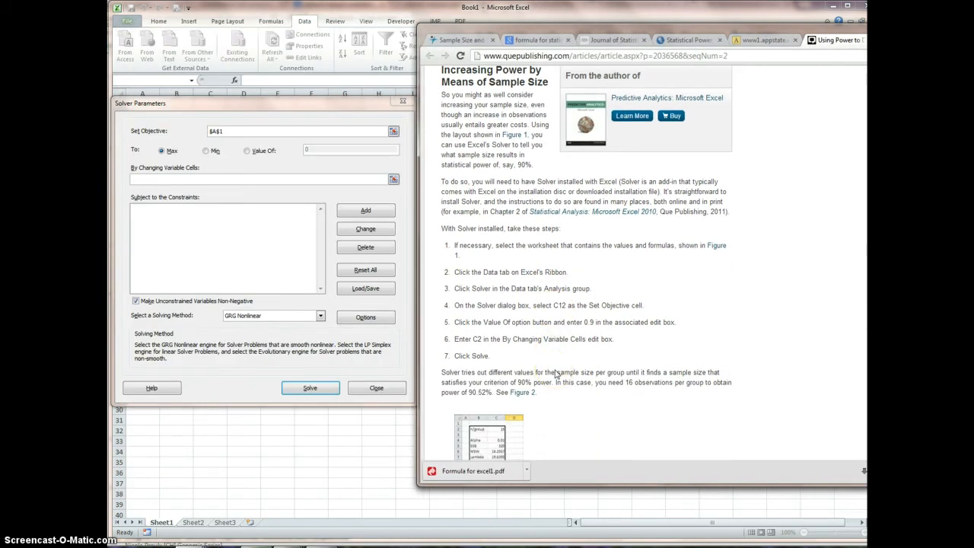
{"action": "scroll", "coordinate": [555, 374], "scroll_direction": "down", "scroll_amount": 1}
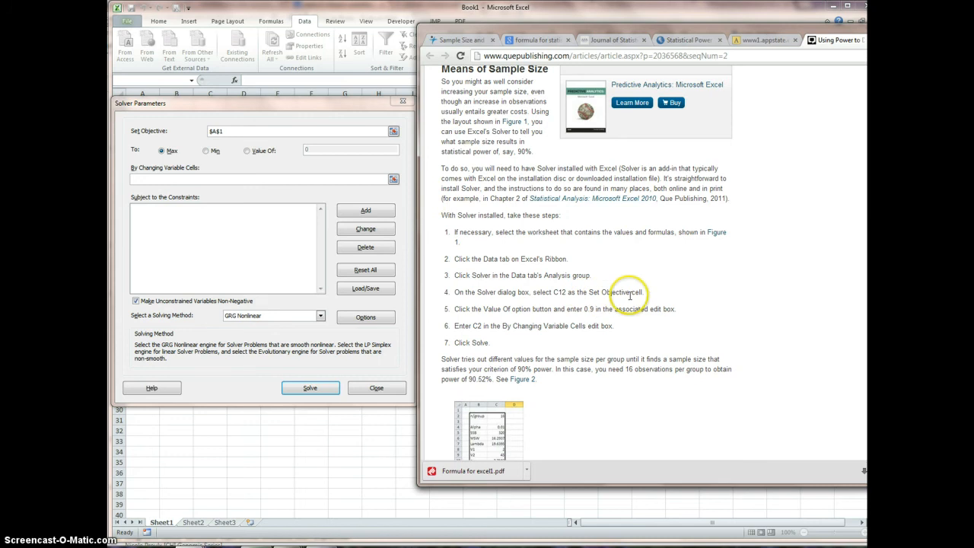
Step: Set the Solver objective cell to $C$12 and return to the article's instructions
{"action": "left_click", "coordinate": [216, 130]}
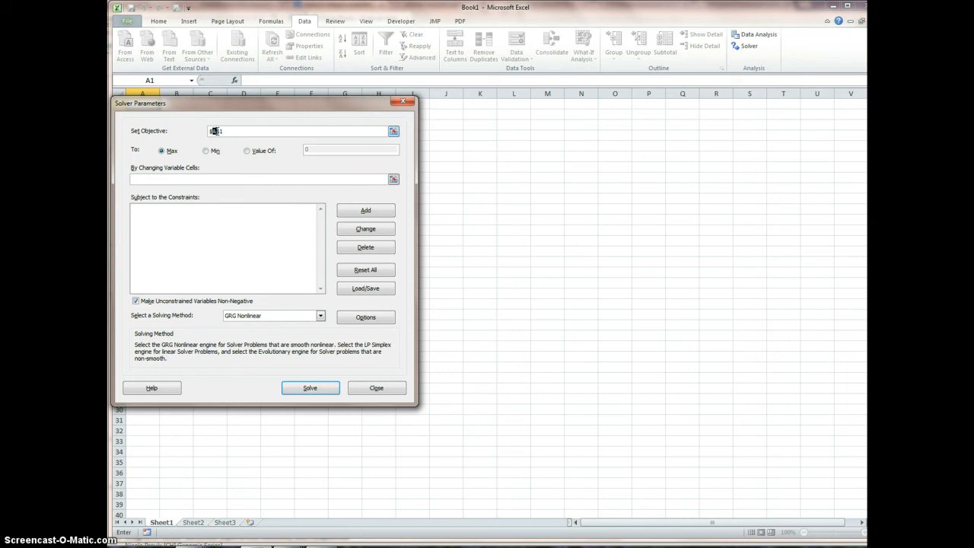
{"action": "type", "text": "C"}
{"action": "key", "text": "alt+Tab"}
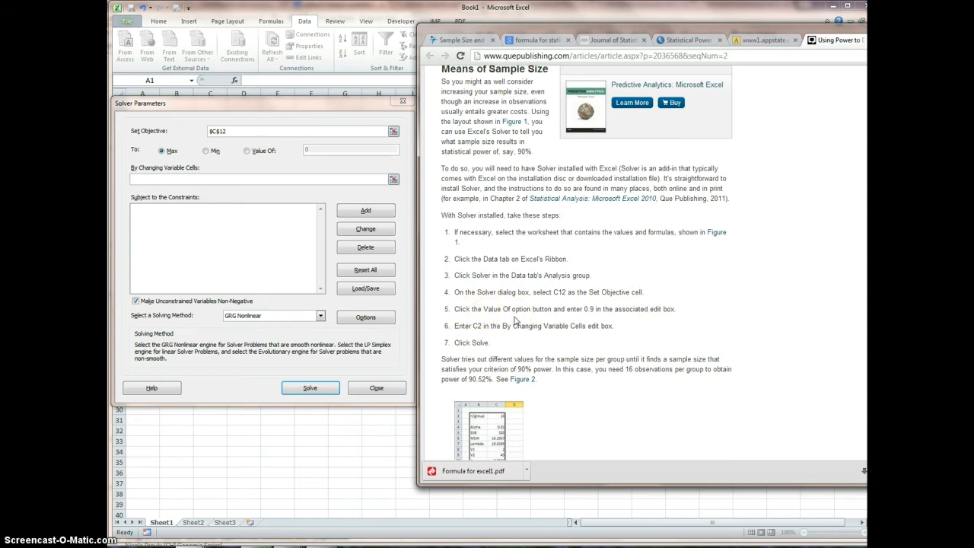
Step: Set the Solver target to Value Of 0.9, consulting the article's instructions for the value
{"action": "left_click", "coordinate": [247, 152]}
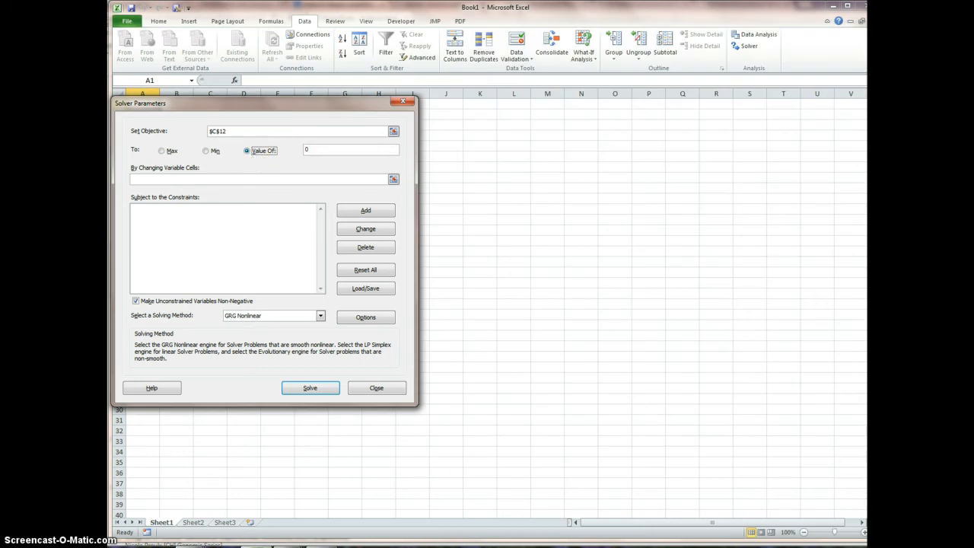
{"action": "left_click", "coordinate": [865, 312]}
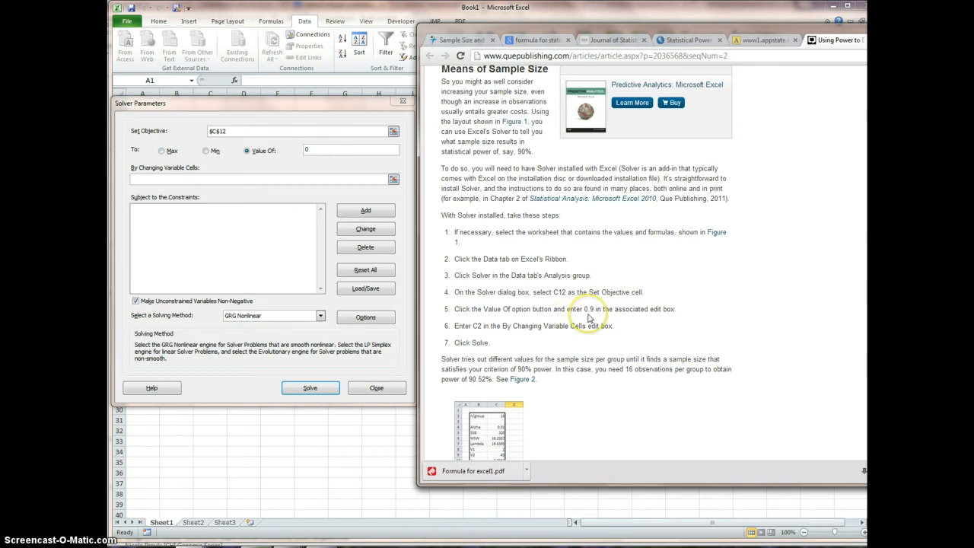
{"action": "left_click", "coordinate": [328, 150]}
{"action": "type", "text": ".9"}
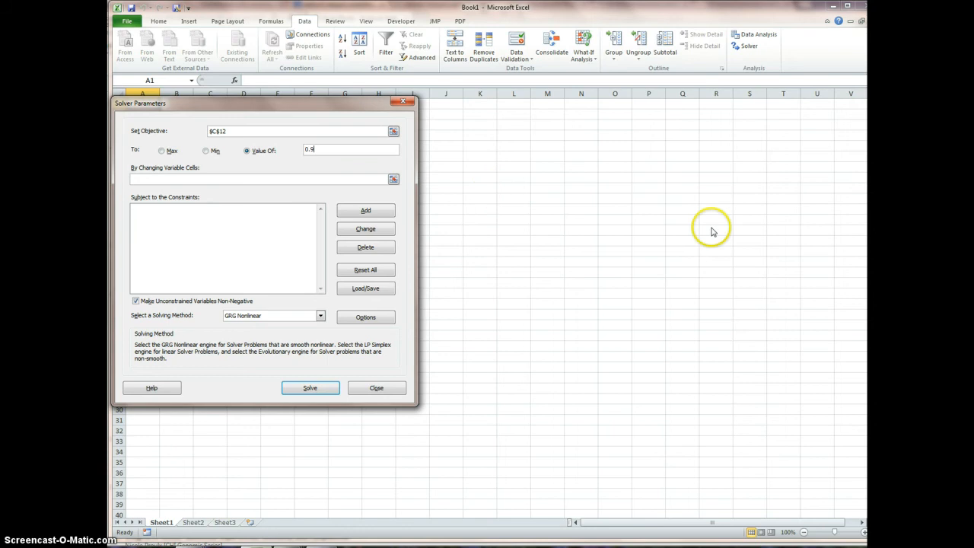
{"action": "key", "text": "alt+Tab"}
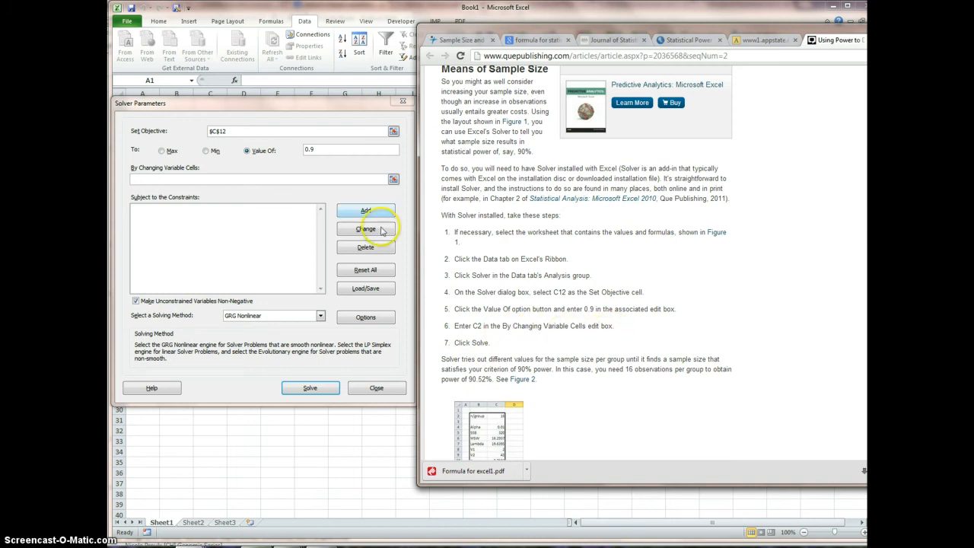
Step: Enter C2 as the changing variable cell in Solver and read the article's explanation of its Figure 2 example
{"action": "left_click", "coordinate": [354, 179]}
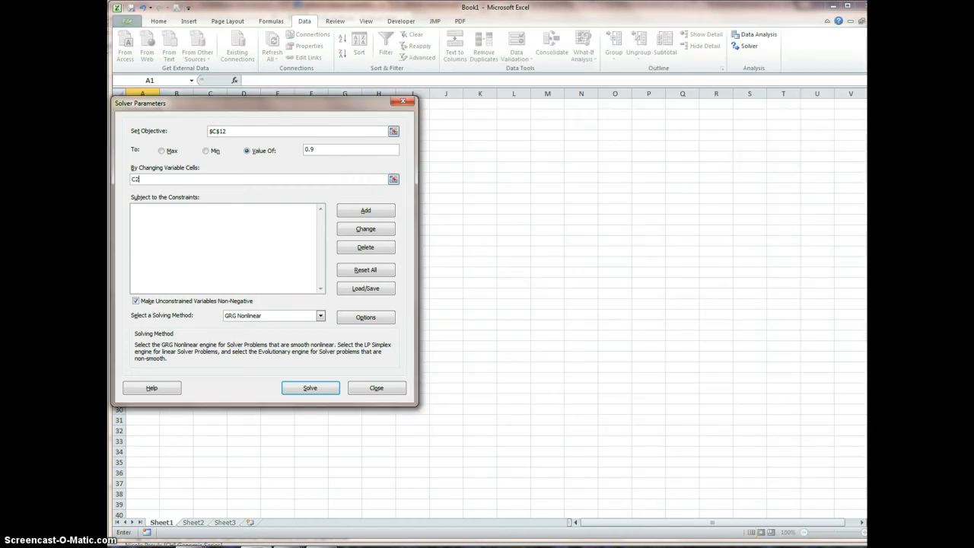
{"action": "key", "text": "alt+Tab"}
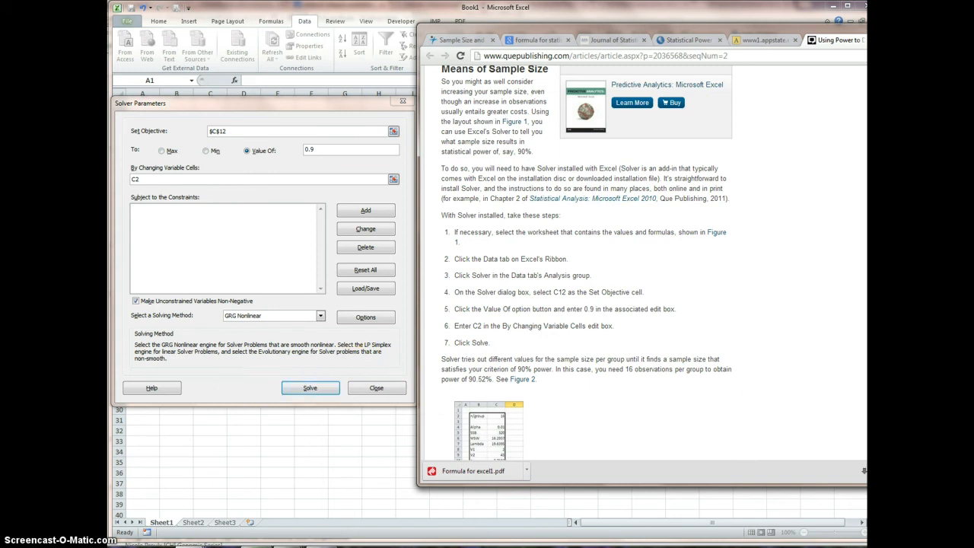
{"action": "scroll", "coordinate": [572, 206], "scroll_direction": "down", "scroll_amount": 3}
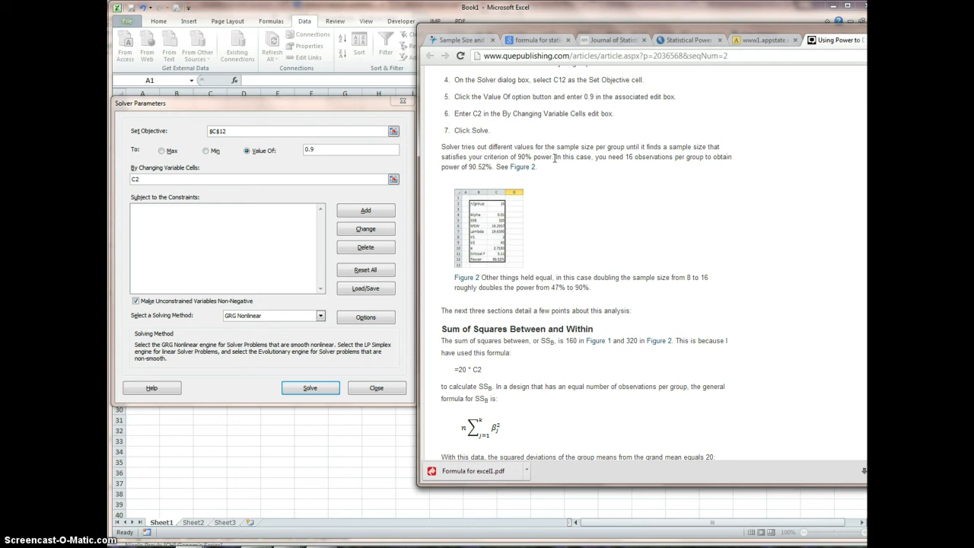
{"action": "left_click", "coordinate": [556, 157]}
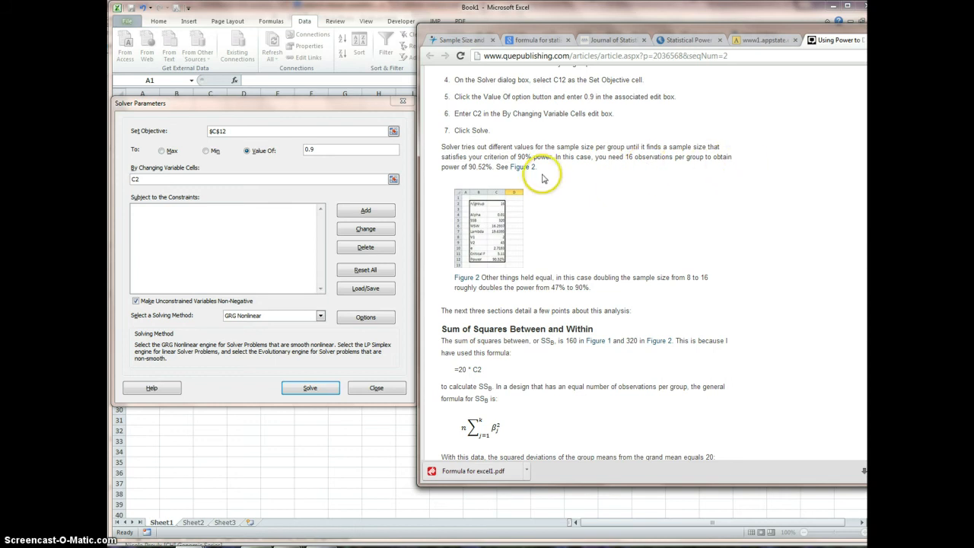
Step: Try to solve for a value of 0.9 in C12 by changing C2, and return to the Solver parameters
{"action": "left_click", "coordinate": [309, 389]}
{"action": "left_click", "coordinate": [310, 388]}
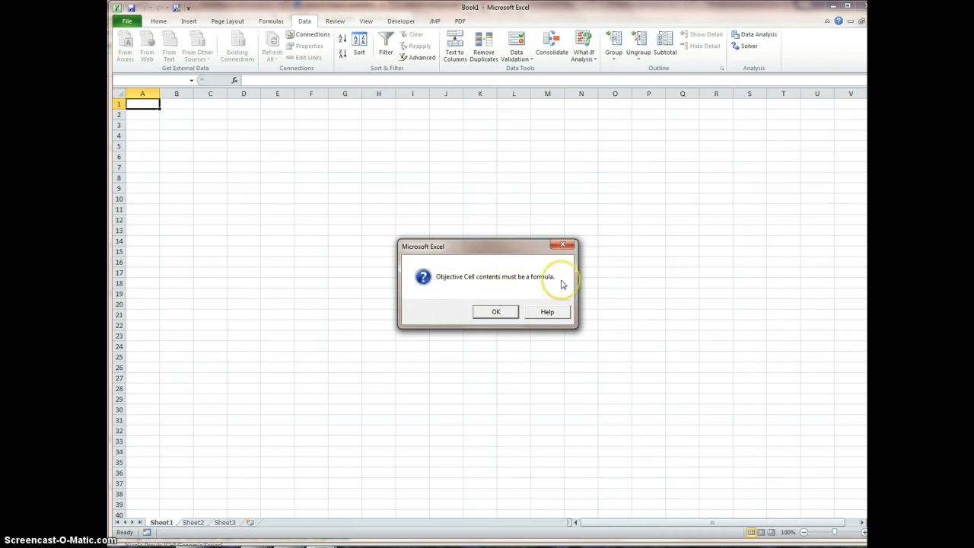
{"action": "left_click", "coordinate": [495, 311]}
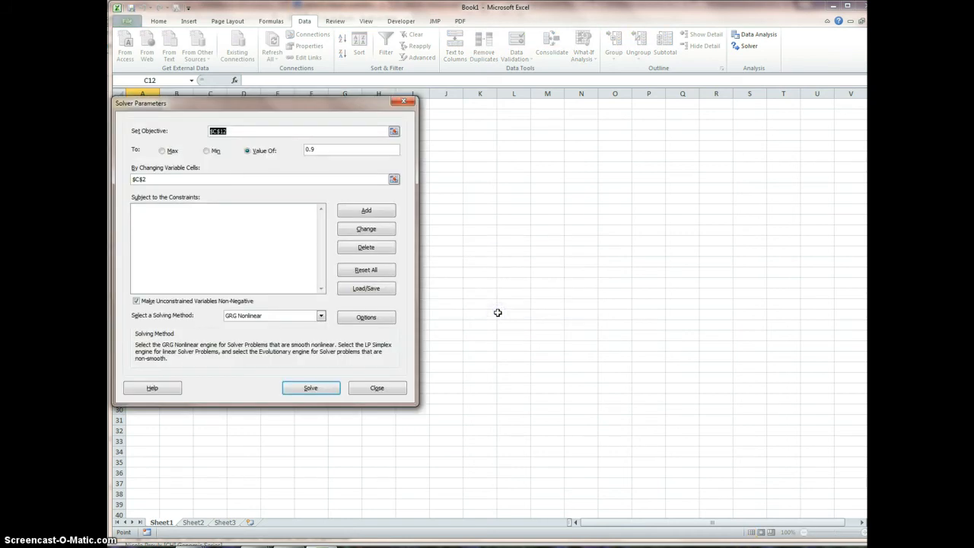
Step: Open the article's "Statistical Analysis: Microsoft Excel 2010" book link in a new window and examine the book description for example workbooks
{"action": "left_click", "coordinate": [866, 253]}
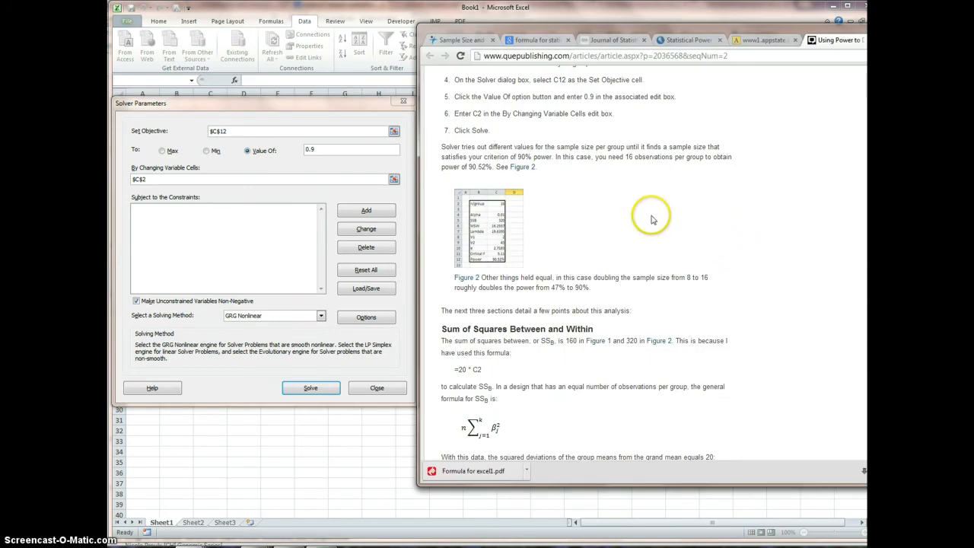
{"action": "scroll", "coordinate": [652, 220], "scroll_direction": "up", "scroll_amount": 1}
{"action": "scroll", "coordinate": [652, 220], "scroll_direction": "up", "scroll_amount": 5}
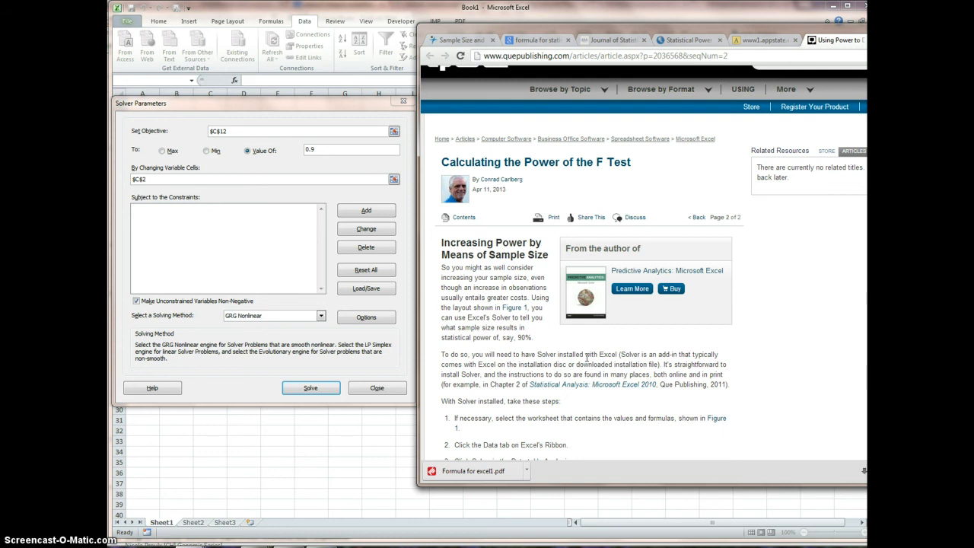
{"action": "scroll", "coordinate": [587, 358], "scroll_direction": "down", "scroll_amount": 1}
{"action": "right_click", "coordinate": [583, 347]}
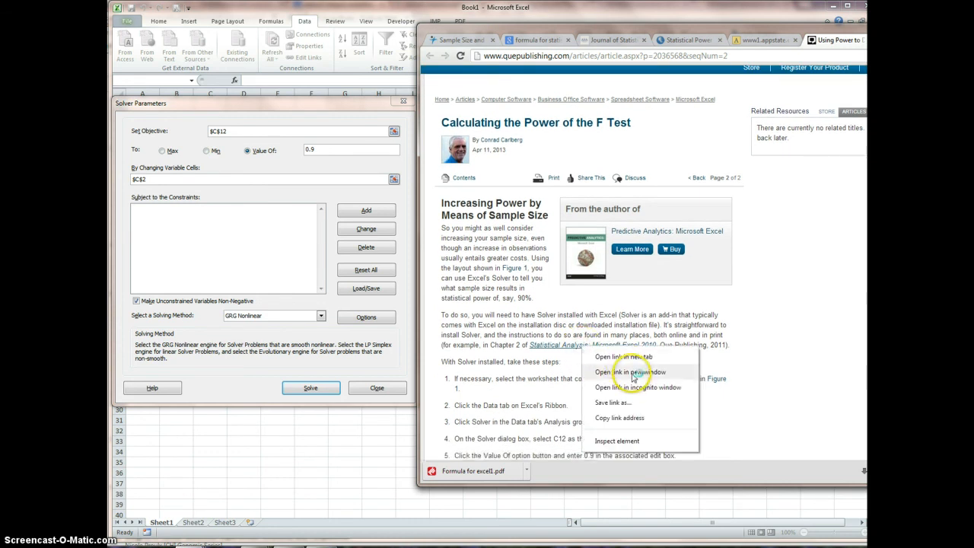
{"action": "left_click", "coordinate": [632, 373]}
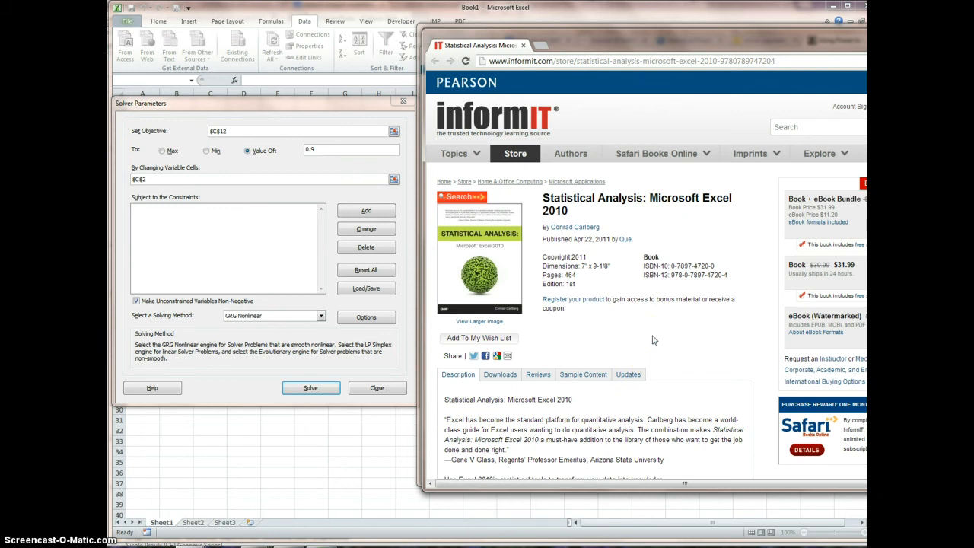
{"action": "scroll", "coordinate": [652, 340], "scroll_direction": "down", "scroll_amount": 6}
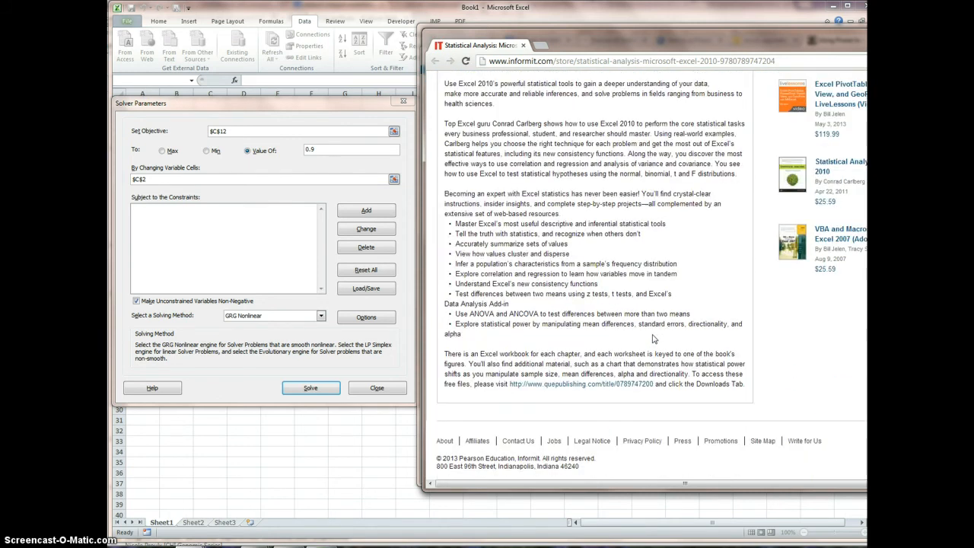
Step: Close the book page and reread the F test article's Solver steps and Figure 2 example
{"action": "scroll", "coordinate": [652, 339], "scroll_direction": "up", "scroll_amount": 6}
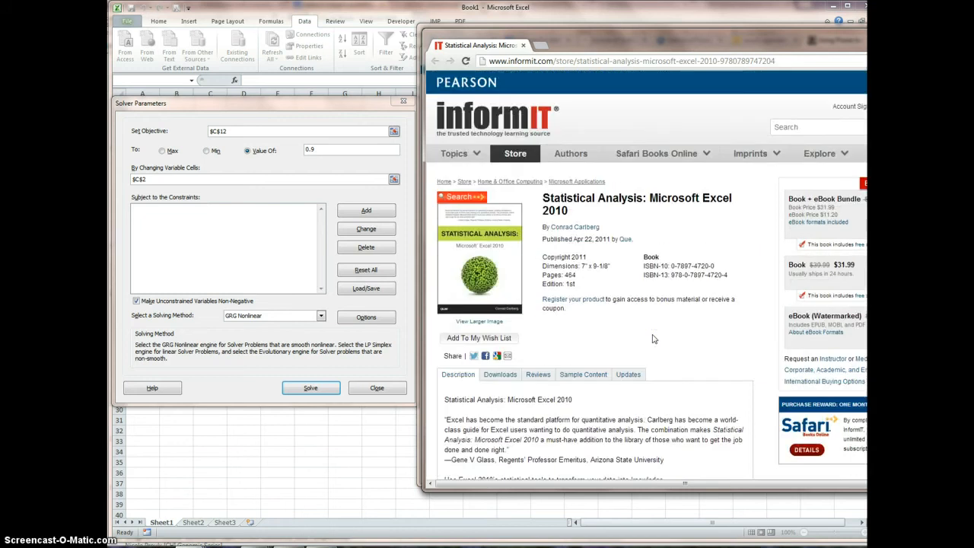
{"action": "left_click", "coordinate": [524, 46]}
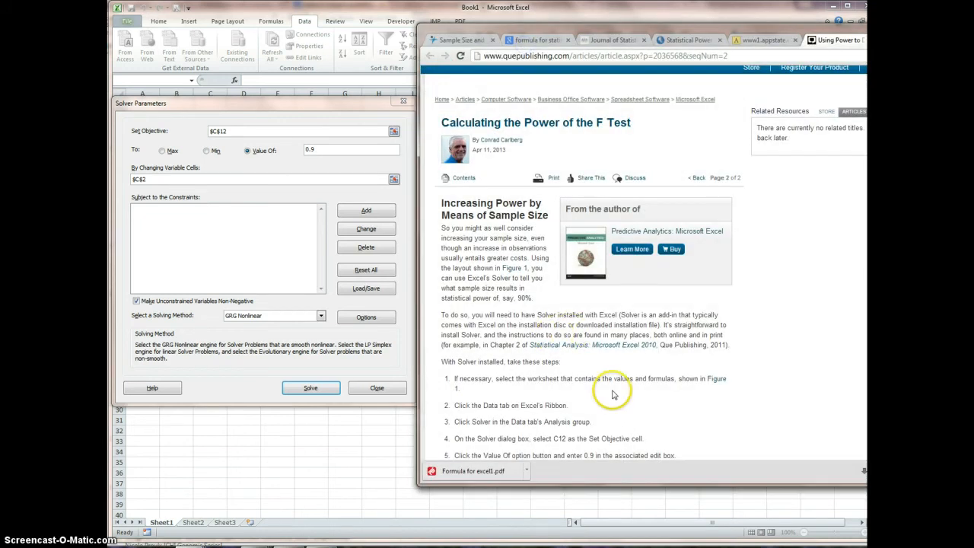
{"action": "scroll", "coordinate": [611, 390], "scroll_direction": "down", "scroll_amount": 1}
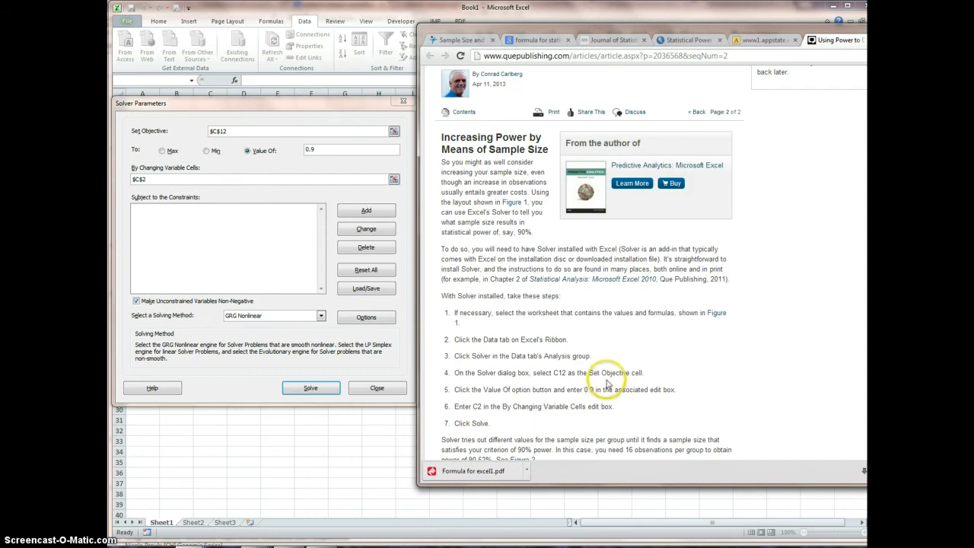
{"action": "scroll", "coordinate": [607, 382], "scroll_direction": "down", "scroll_amount": 1}
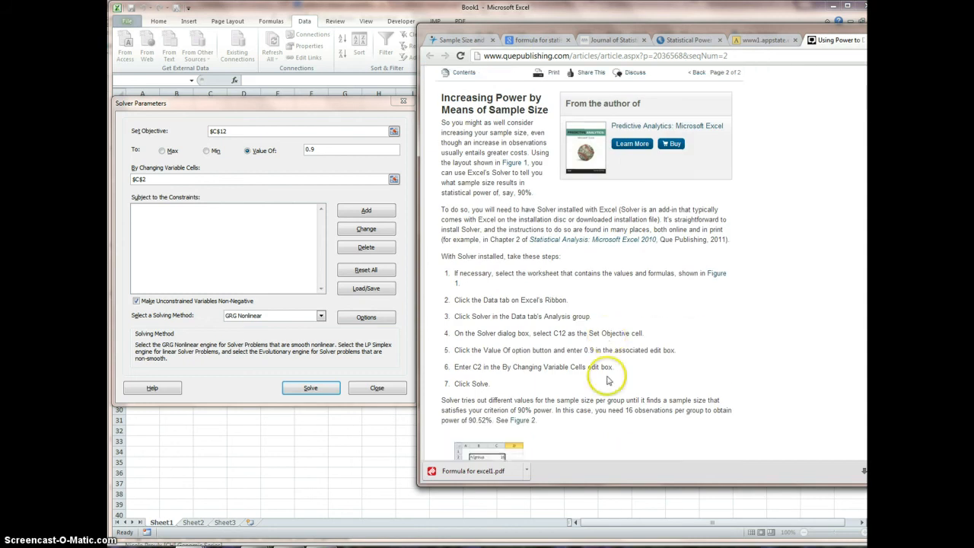
{"action": "scroll", "coordinate": [608, 380], "scroll_direction": "down", "scroll_amount": 1}
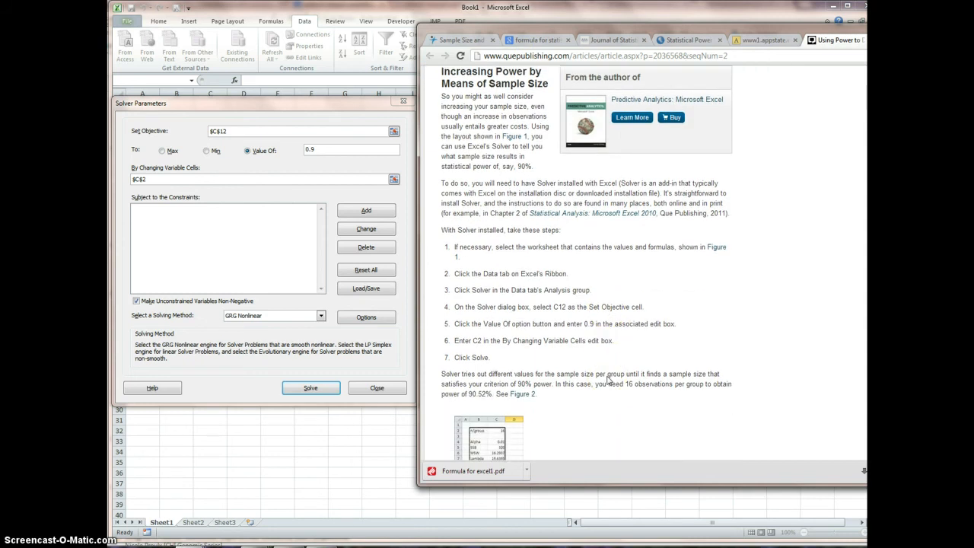
{"action": "scroll", "coordinate": [607, 381], "scroll_direction": "down", "scroll_amount": 2}
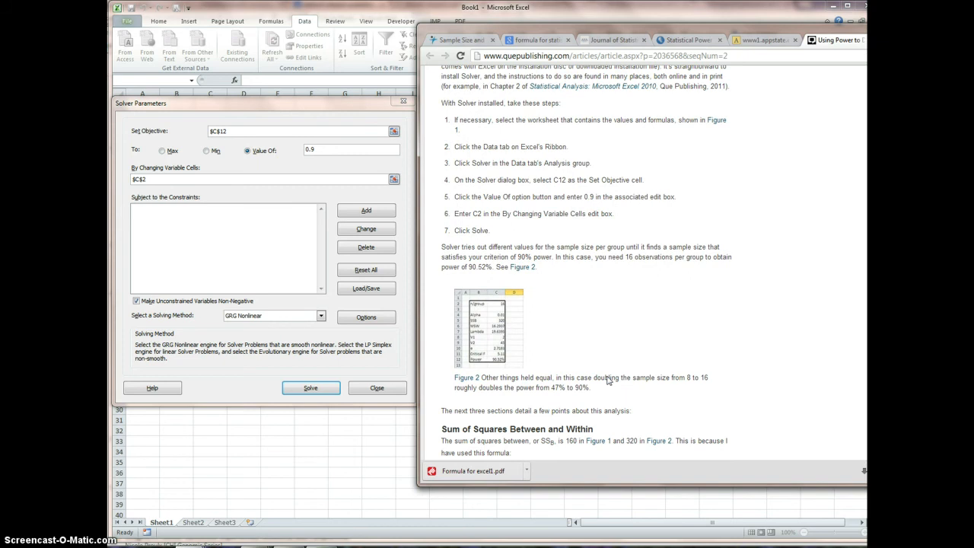
{"action": "scroll", "coordinate": [608, 380], "scroll_direction": "down", "scroll_amount": 1}
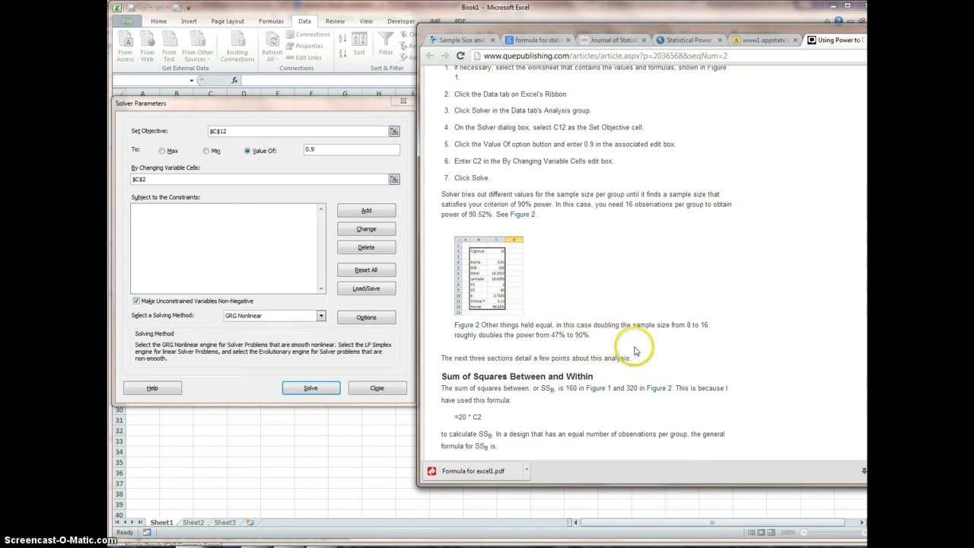
Step: Examine the article's sections on sums of squares, degrees of freedom within, the critical F value and the final thoughts
{"action": "scroll", "coordinate": [636, 351], "scroll_direction": "down", "scroll_amount": 3}
{"action": "scroll", "coordinate": [636, 351], "scroll_direction": "down", "scroll_amount": 3}
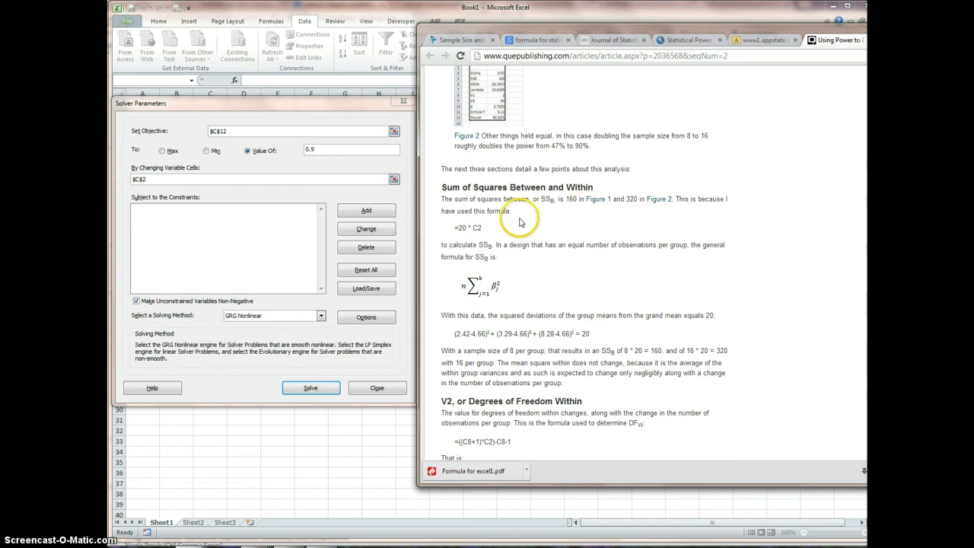
{"action": "scroll", "coordinate": [522, 291], "scroll_direction": "down", "scroll_amount": 1}
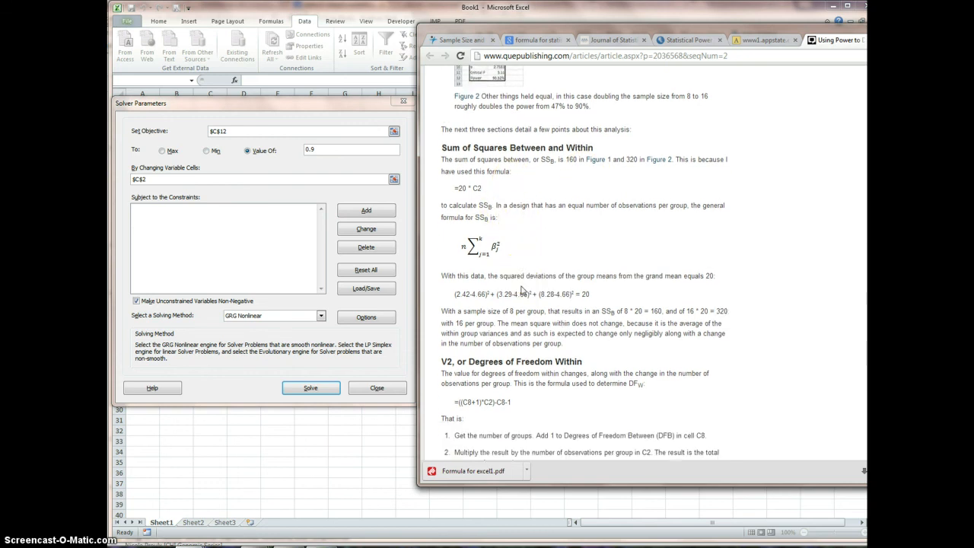
{"action": "scroll", "coordinate": [522, 292], "scroll_direction": "down", "scroll_amount": 2}
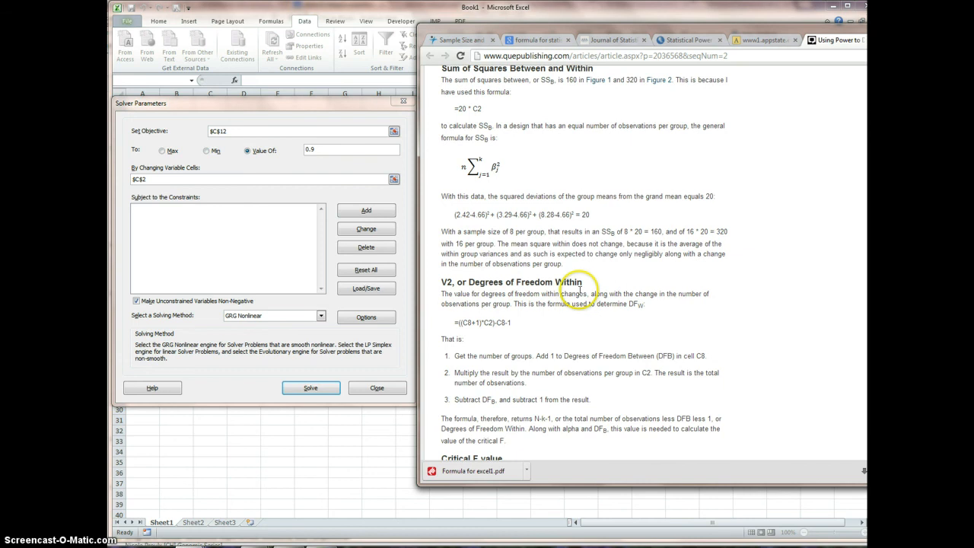
{"action": "scroll", "coordinate": [580, 292], "scroll_direction": "down", "scroll_amount": 4}
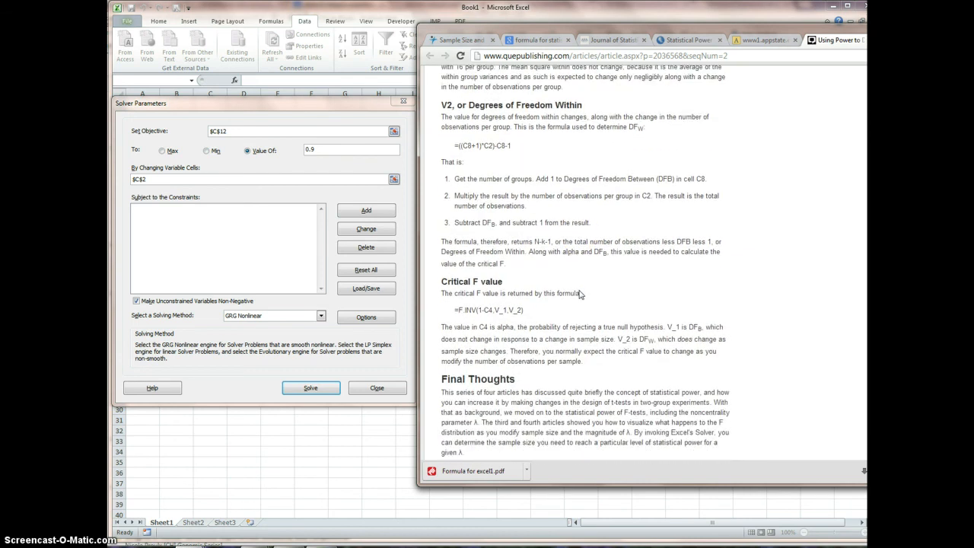
{"action": "scroll", "coordinate": [579, 295], "scroll_direction": "down", "scroll_amount": 5}
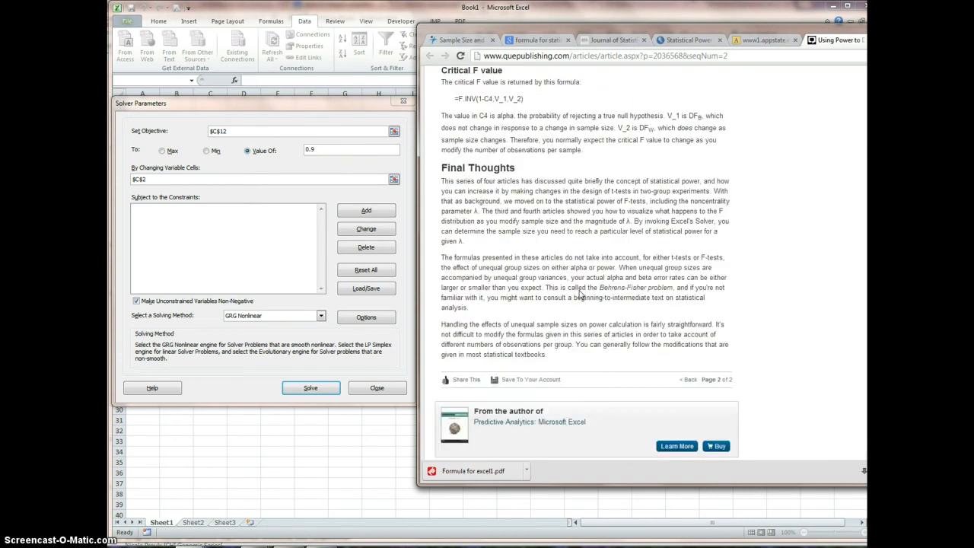
{"action": "scroll", "coordinate": [579, 295], "scroll_direction": "up", "scroll_amount": 20}
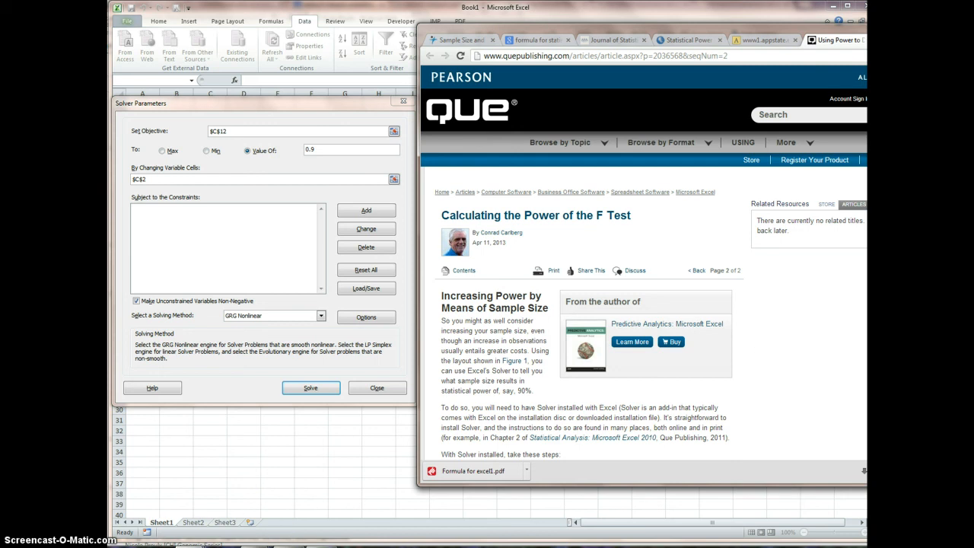
Step: Switch to JMP Pro, open its Sample Size and Power calculator, and move the calculator window fully into view
{"action": "key", "text": "super"}
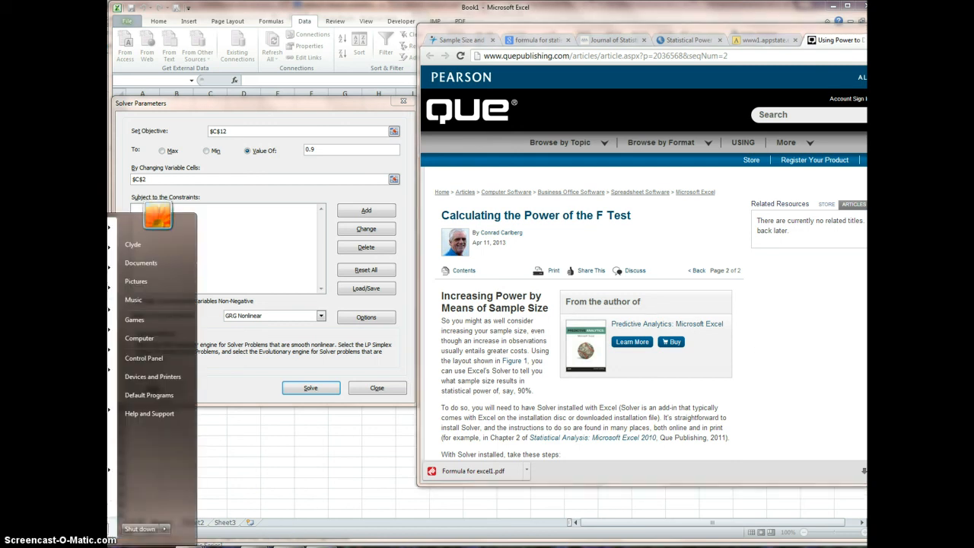
{"action": "left_click", "coordinate": [111, 350]}
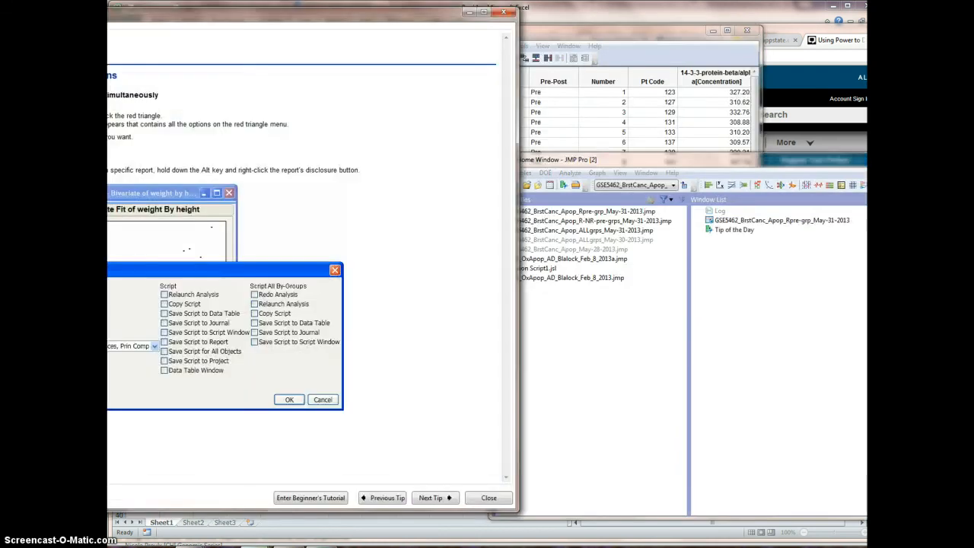
{"action": "left_click", "coordinate": [695, 162]}
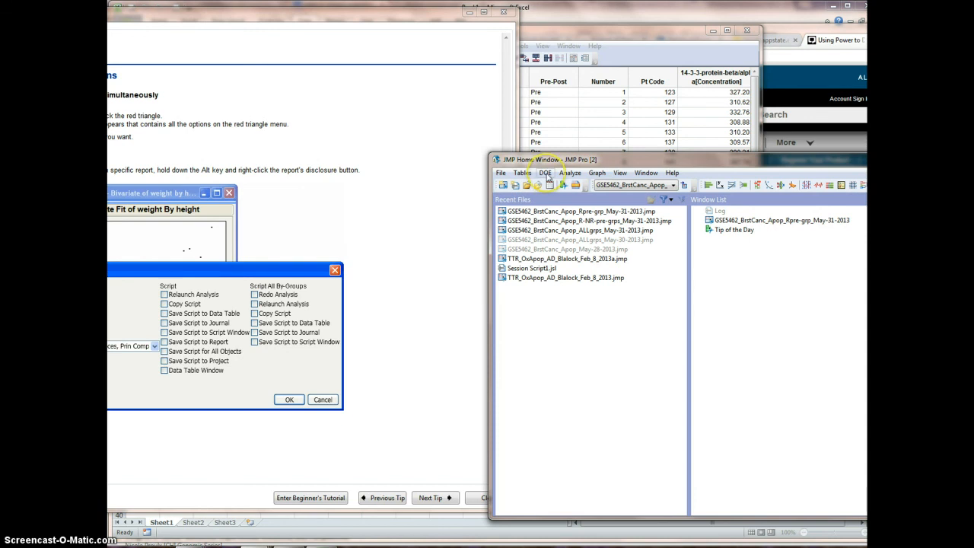
{"action": "left_click", "coordinate": [546, 174]}
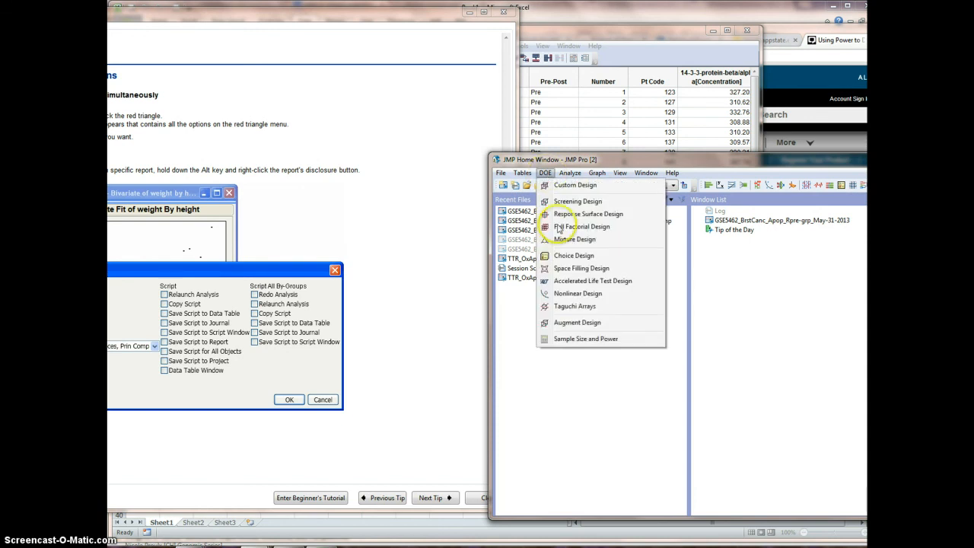
{"action": "left_click", "coordinate": [583, 339]}
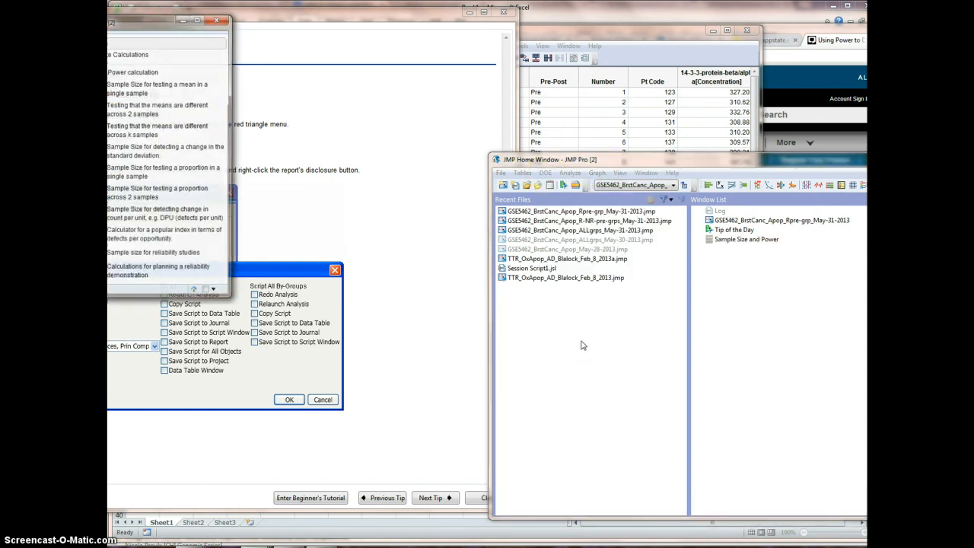
{"action": "left_click_drag", "start_coordinate": [203, 39], "coordinate": [299, 41]}
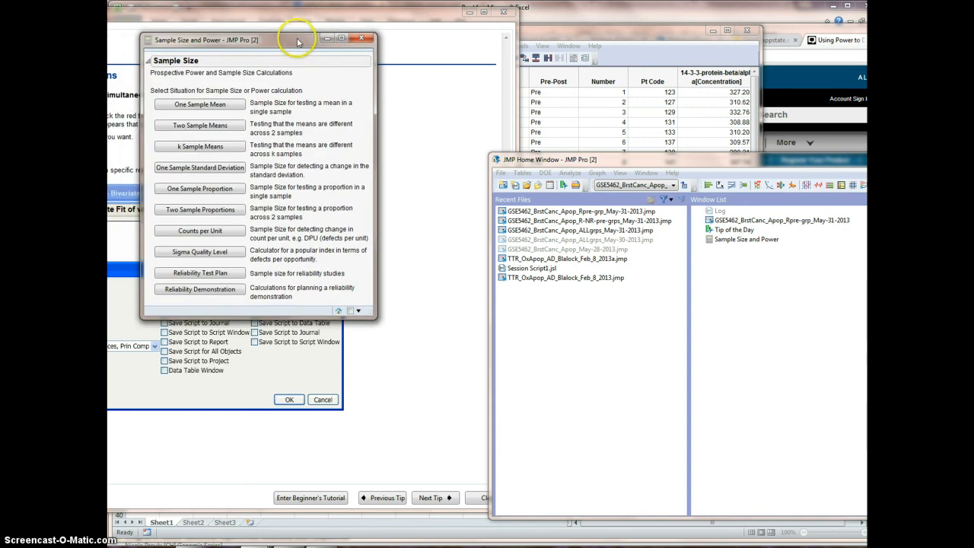
Step: Start a One Sample Mean power calculation and set the standard deviation to 2
{"action": "left_click", "coordinate": [200, 107]}
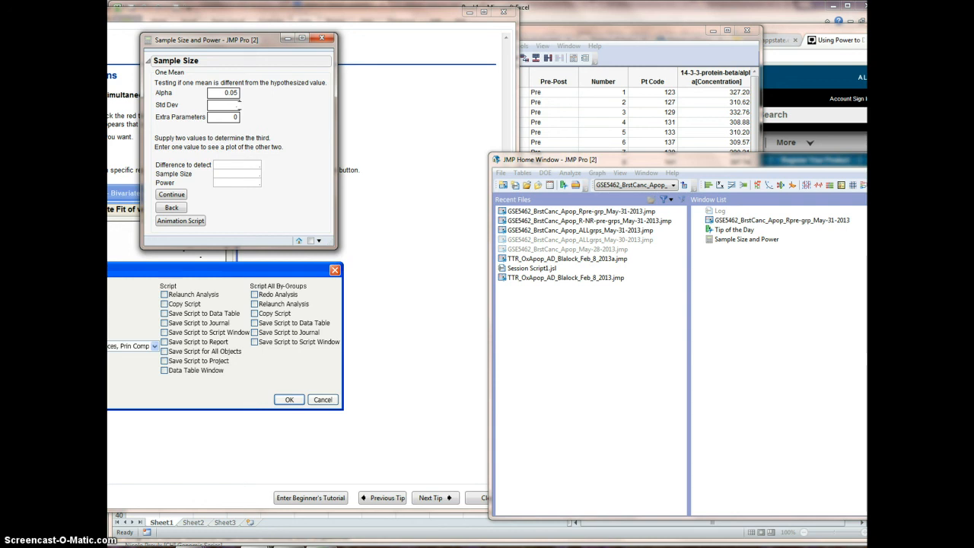
{"action": "left_click", "coordinate": [237, 105]}
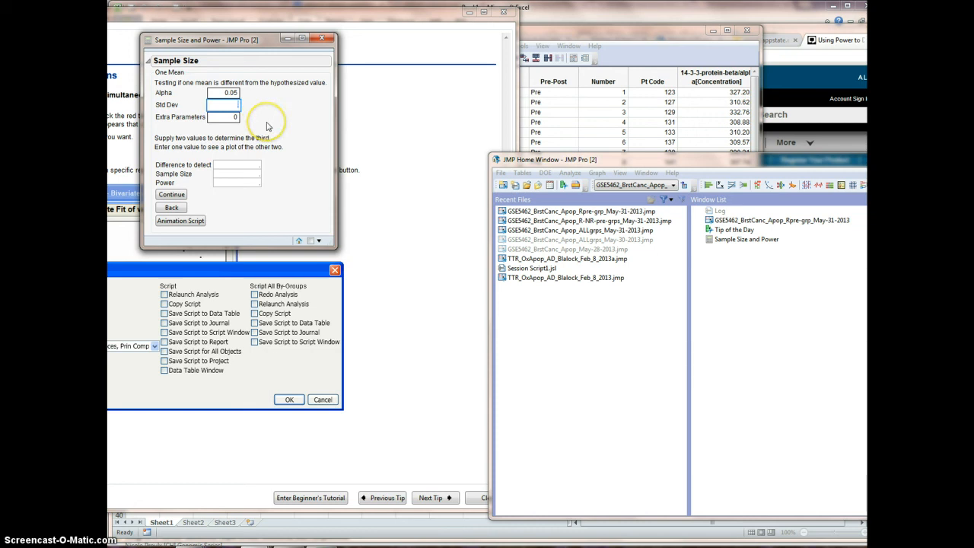
{"action": "type", "text": "2"}
{"action": "key", "text": "Tab"}
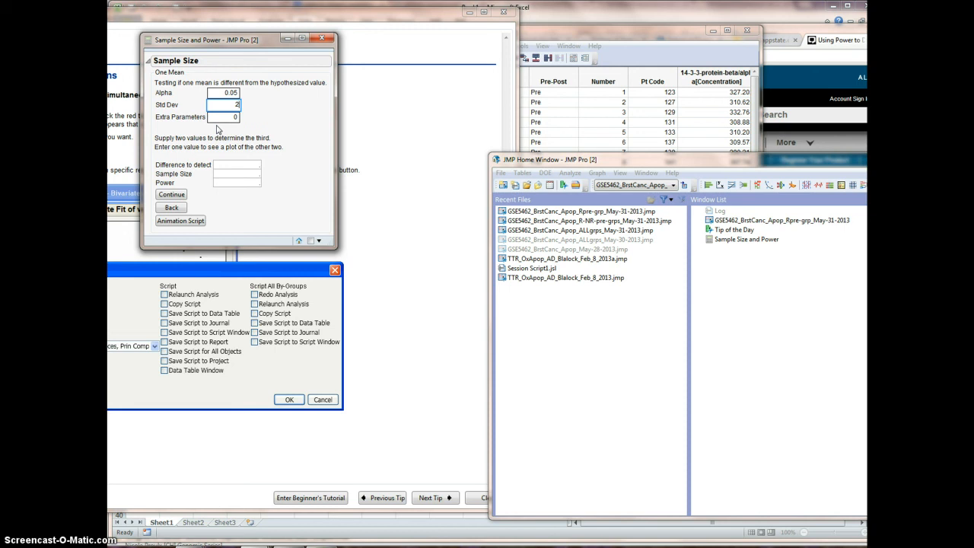
Step: Set the difference to detect to 1.5 and the sample size to 20, and calculate the power
{"action": "left_click", "coordinate": [244, 165]}
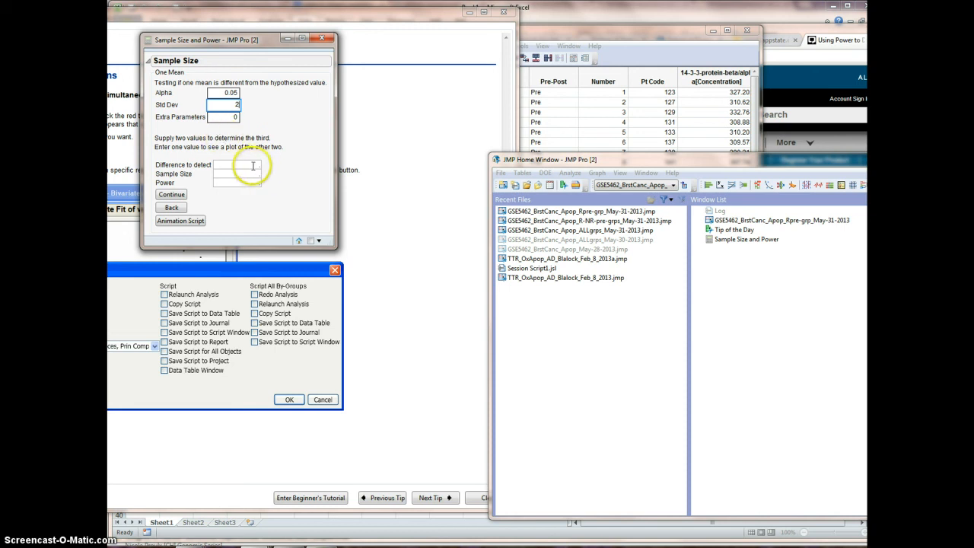
{"action": "left_click", "coordinate": [244, 164]}
{"action": "type", "text": "1.5"}
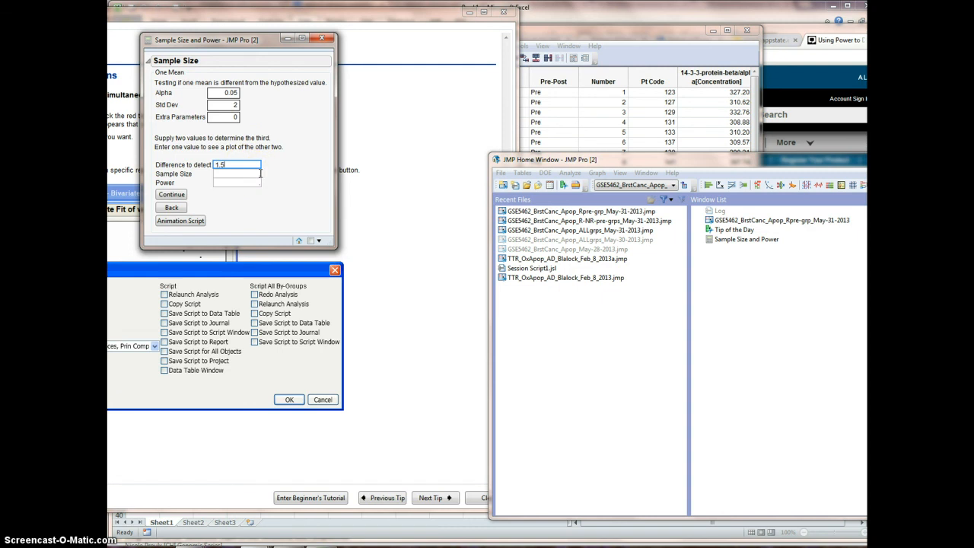
{"action": "left_click", "coordinate": [259, 173]}
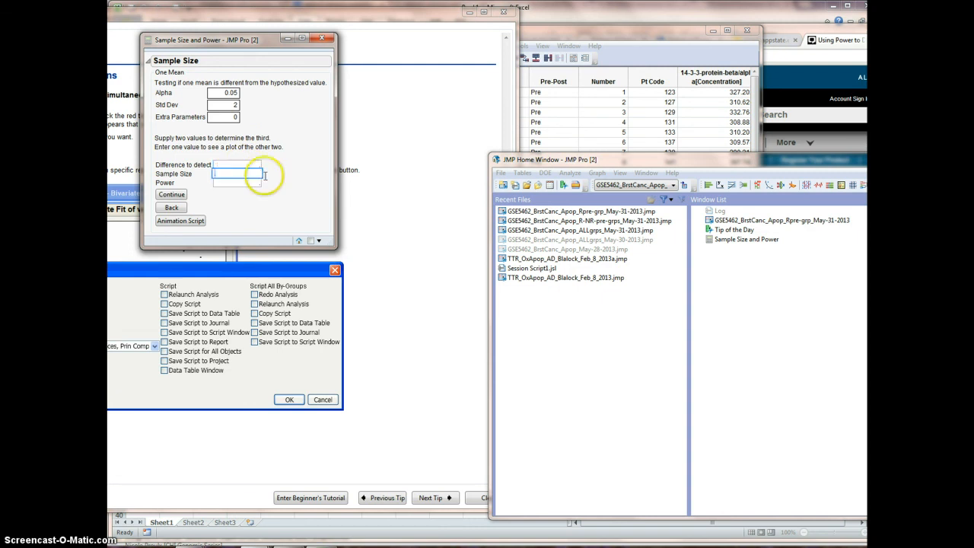
{"action": "type", "text": "20"}
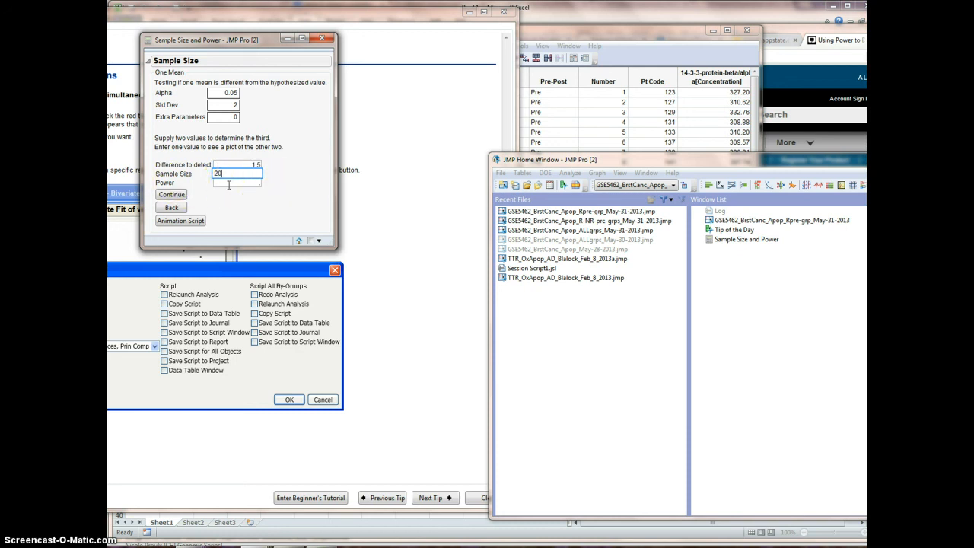
{"action": "left_click", "coordinate": [272, 190]}
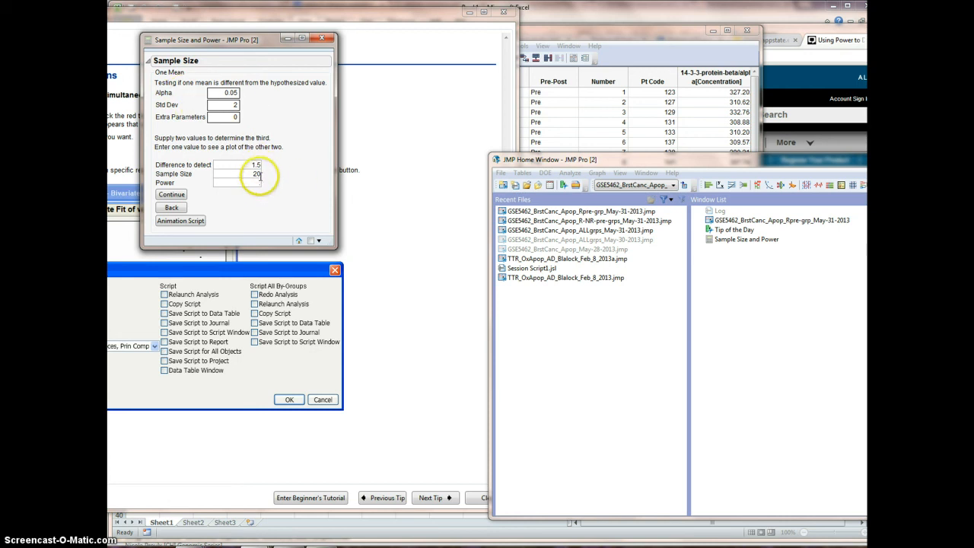
{"action": "left_click", "coordinate": [171, 194]}
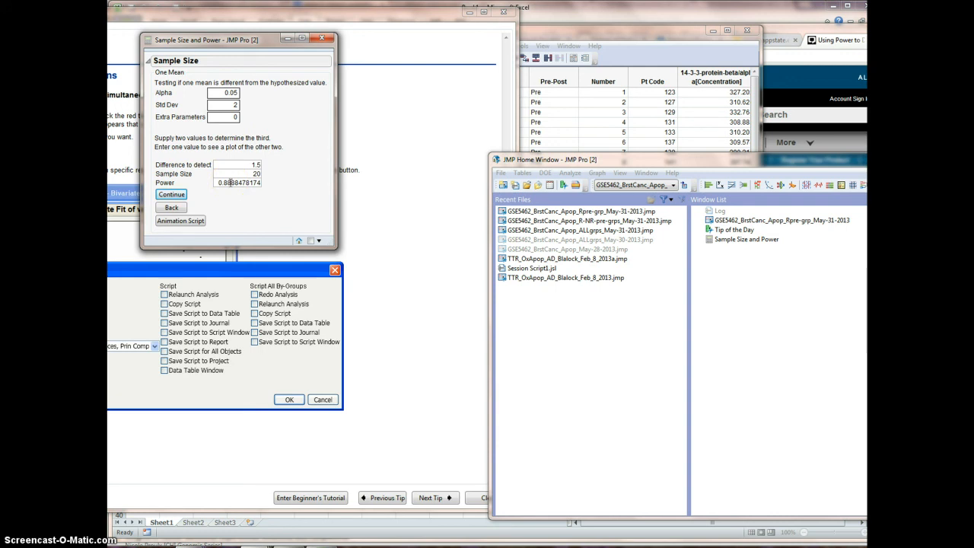
Step: Run the animation script for the mean test and compare the power plot's two-sided, low-side and high-side versions
{"action": "left_click", "coordinate": [177, 221]}
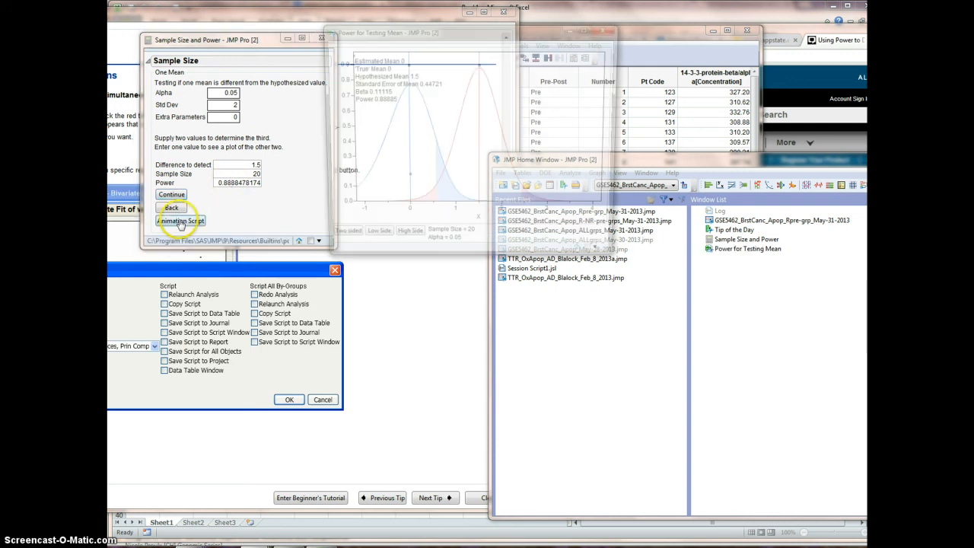
{"action": "left_click_drag", "start_coordinate": [459, 35], "coordinate": [513, 53]}
{"action": "left_click", "coordinate": [392, 258]}
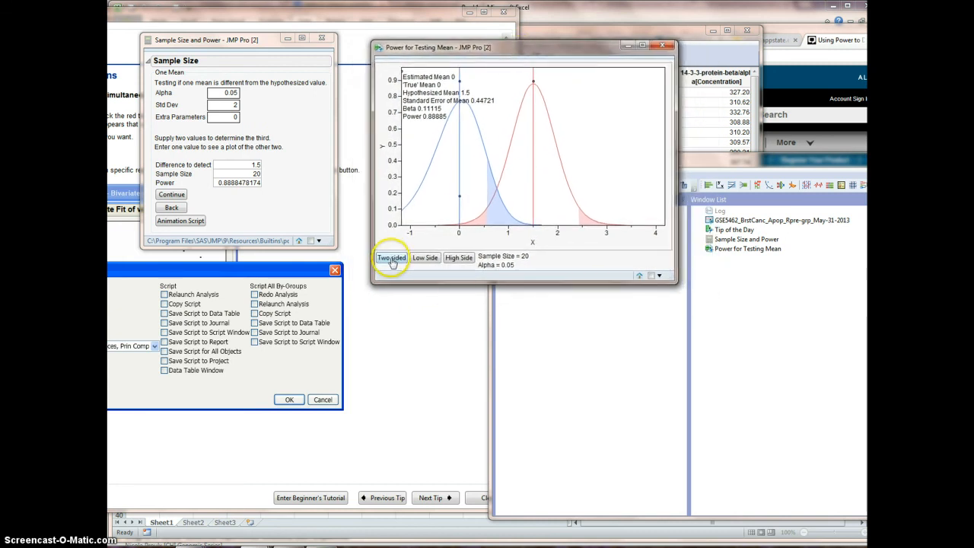
{"action": "left_click", "coordinate": [426, 257]}
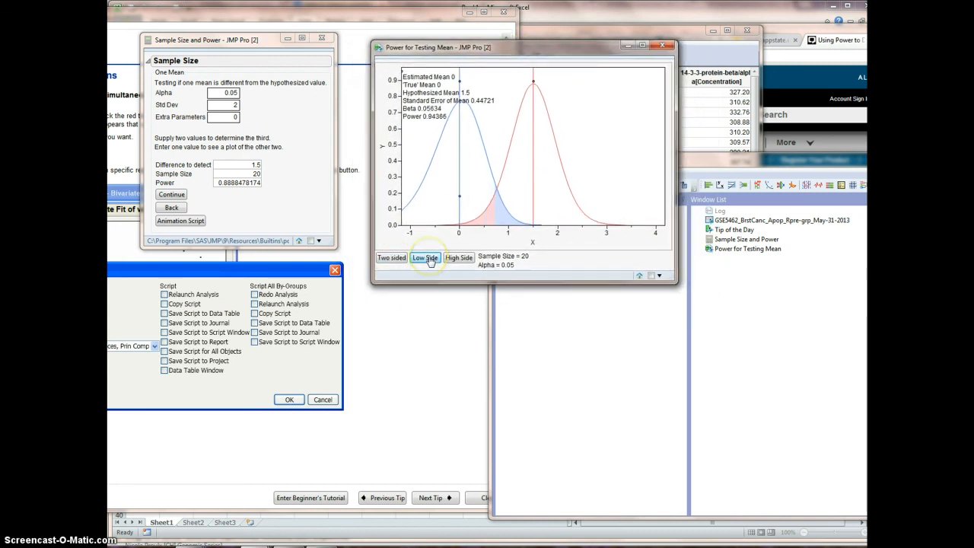
{"action": "left_click", "coordinate": [393, 258]}
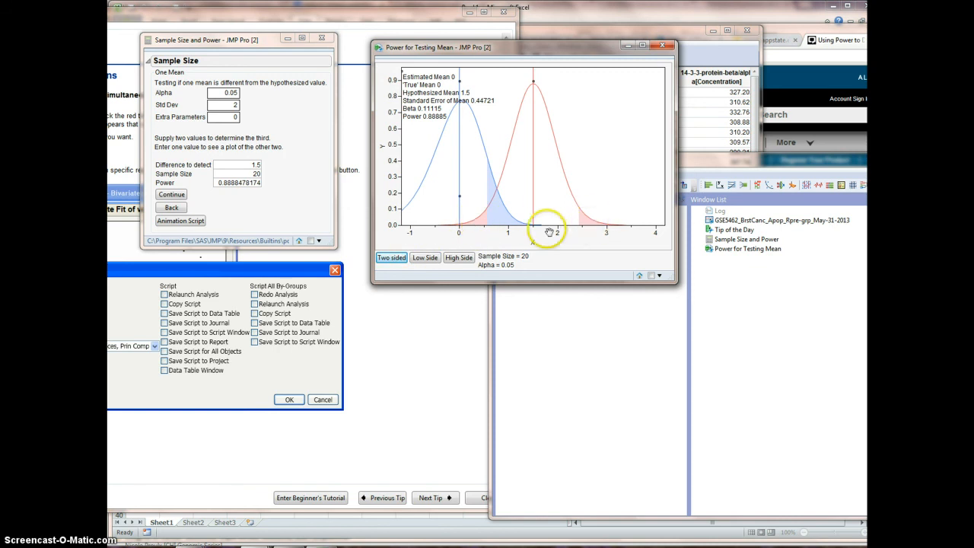
{"action": "left_click", "coordinate": [424, 259]}
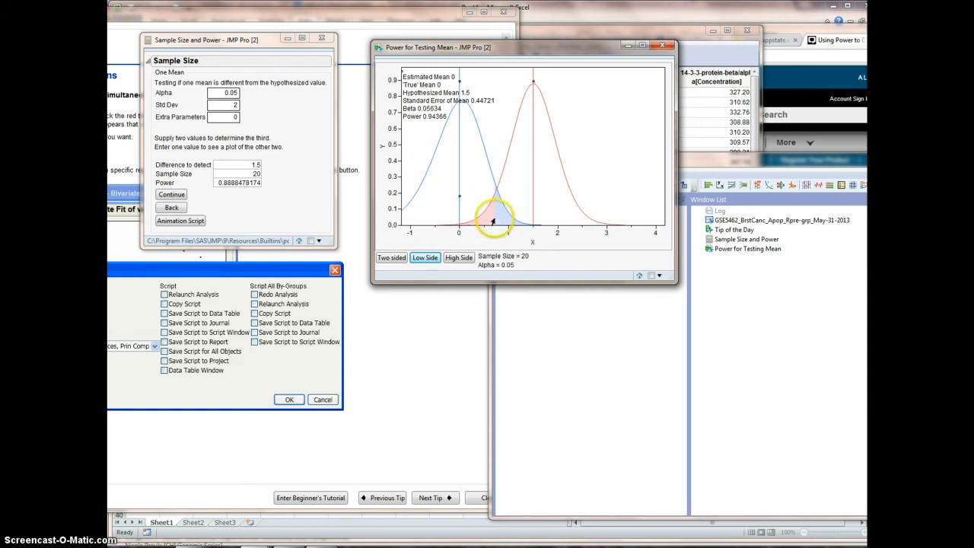
{"action": "left_click", "coordinate": [458, 257]}
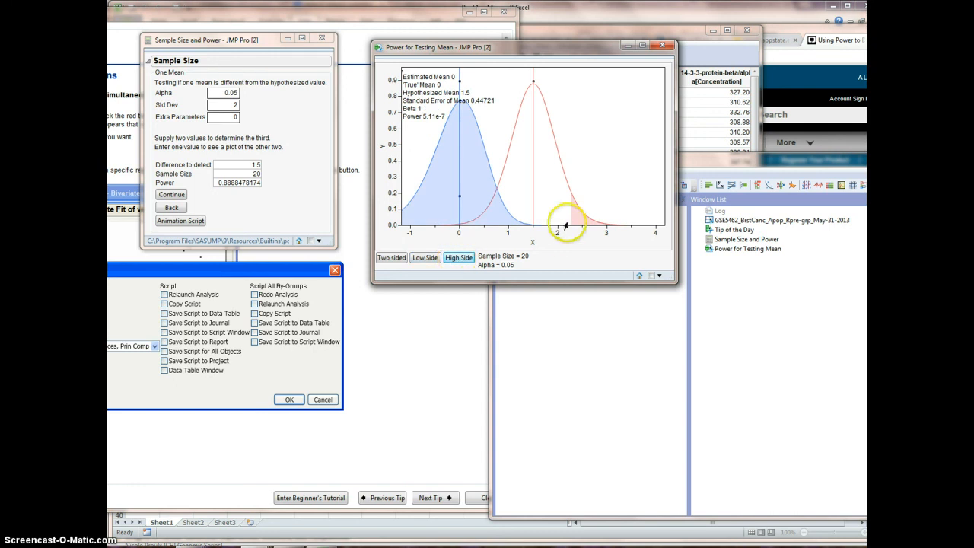